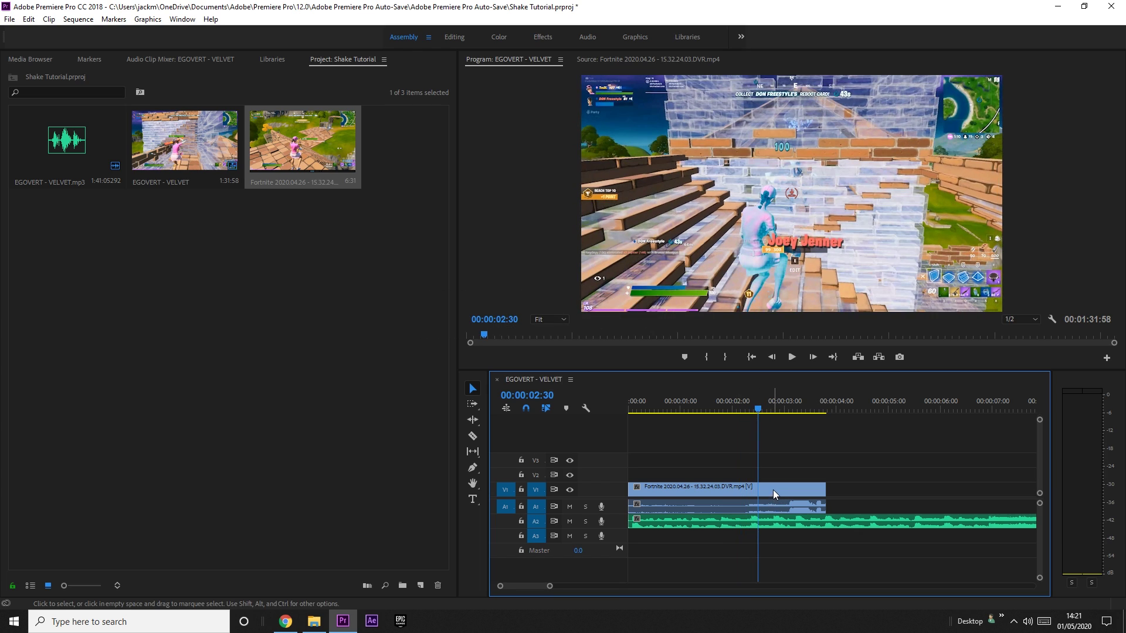
Step: Play and scrub the Fortnite clip on the timeline to locate the frame where the shot is fired
{"action": "left_click", "coordinate": [773, 490]}
{"action": "left_click", "coordinate": [784, 406]}
{"action": "left_click_drag", "start_coordinate": [790, 404], "coordinate": [709, 406]}
{"action": "key", "text": "space"}
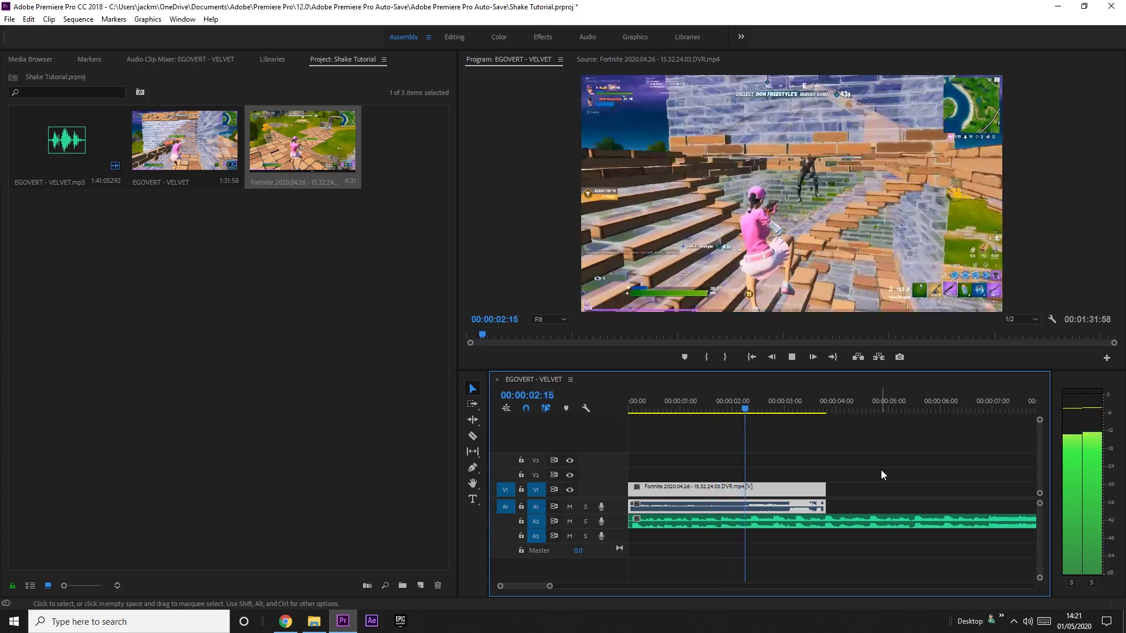
{"action": "left_click", "coordinate": [744, 398]}
{"action": "left_click_drag", "start_coordinate": [746, 398], "coordinate": [749, 402]}
Step: Enlarge the Video 1 track and show the Fortnite clip's Time Remapping keyframes on it
{"action": "key", "text": "equal"}
{"action": "key", "text": "equal"}
{"action": "key", "text": "equal"}
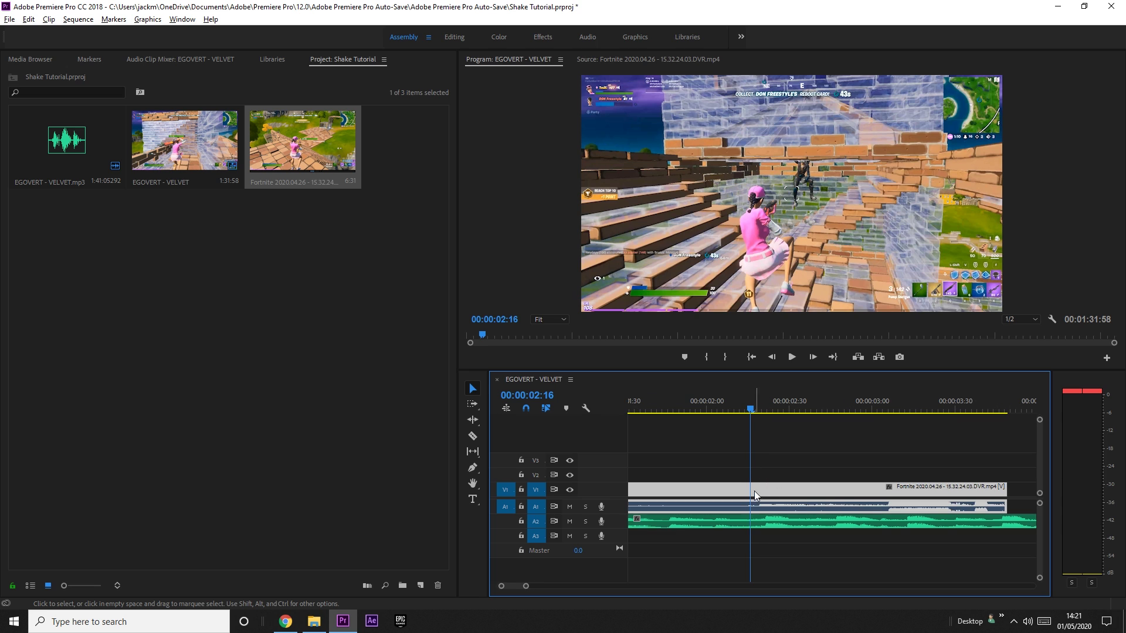
{"action": "scroll", "coordinate": [616, 490], "scroll_direction": "up", "scroll_amount": 4}
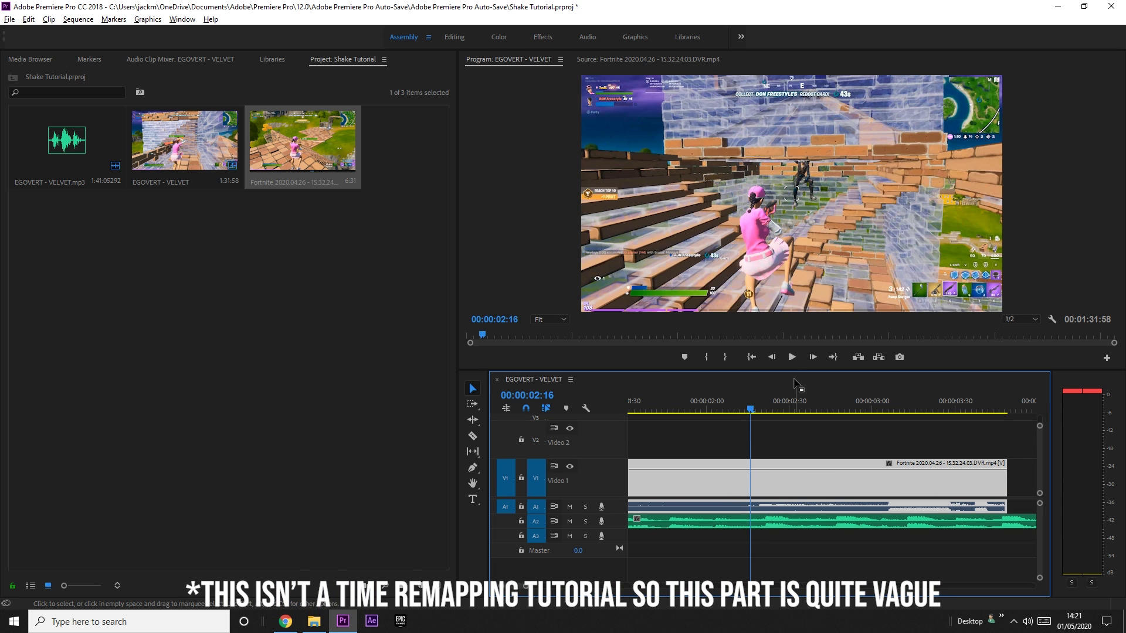
{"action": "mouse_move", "coordinate": [751, 408]}
{"action": "left_mouse_down"}
{"action": "mouse_move", "coordinate": [786, 410]}
{"action": "mouse_move", "coordinate": [765, 418]}
{"action": "left_mouse_up"}
{"action": "right_click", "coordinate": [780, 483]}
{"action": "mouse_move", "coordinate": [853, 600]}
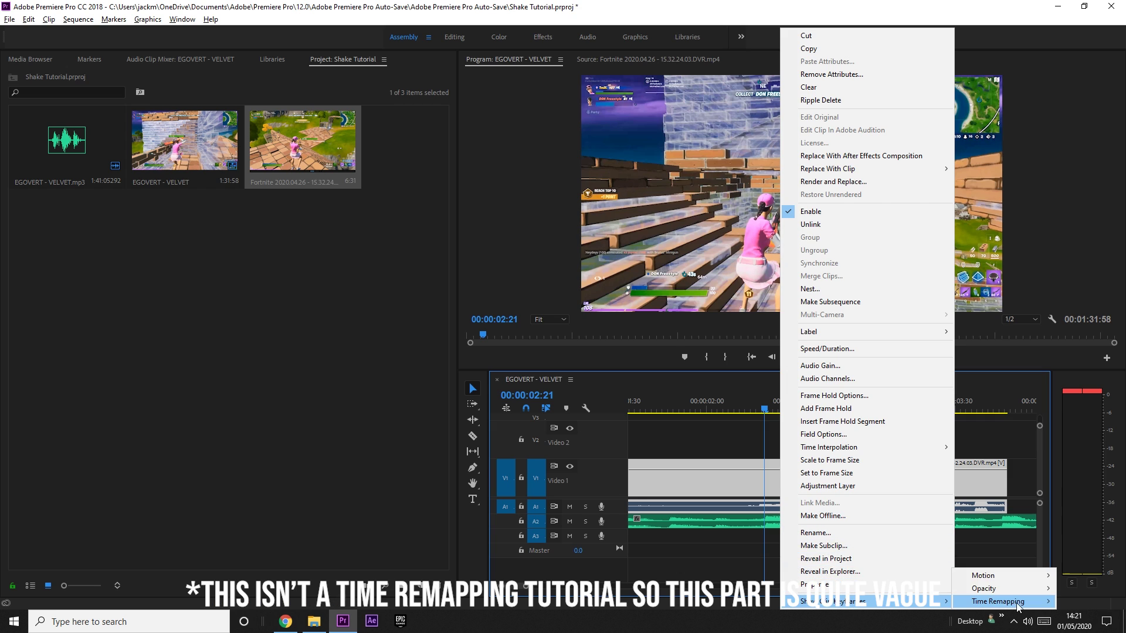
{"action": "mouse_move", "coordinate": [1011, 604]}
{"action": "left_click", "coordinate": [1082, 601]}
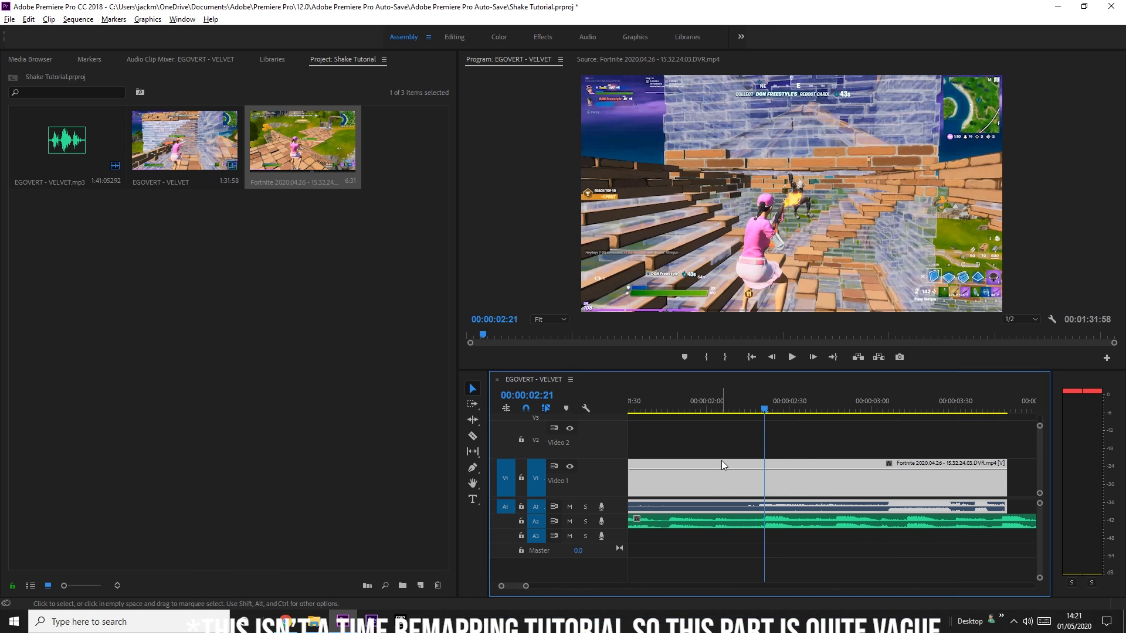
{"action": "right_click", "coordinate": [764, 481]}
{"action": "mouse_move", "coordinate": [838, 599]}
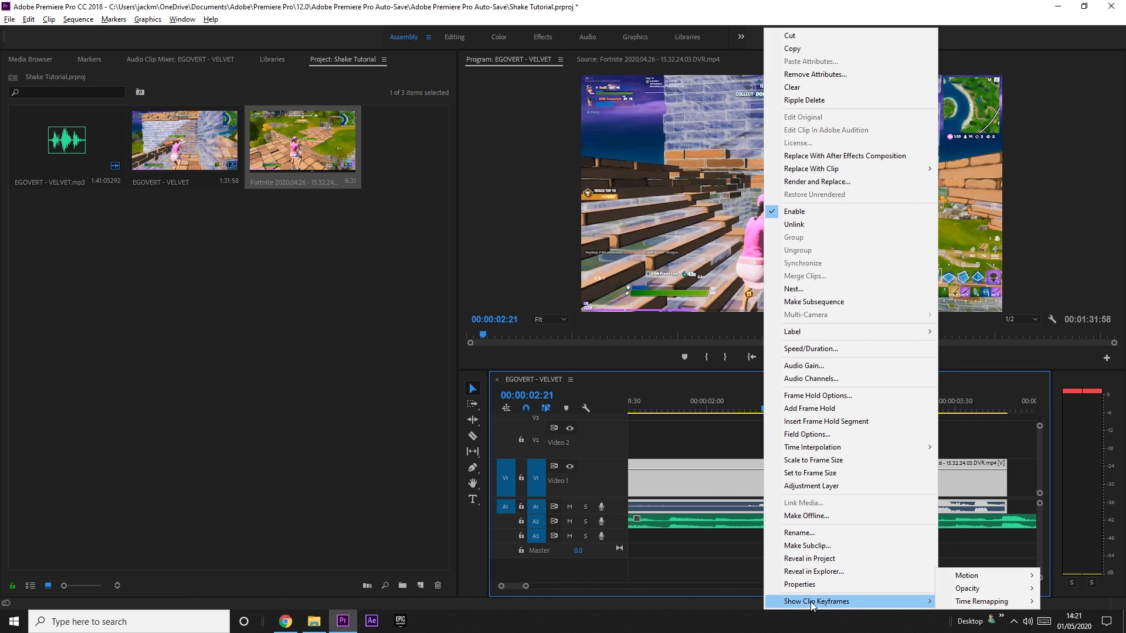
{"action": "mouse_move", "coordinate": [985, 601]}
{"action": "left_click", "coordinate": [1079, 601]}
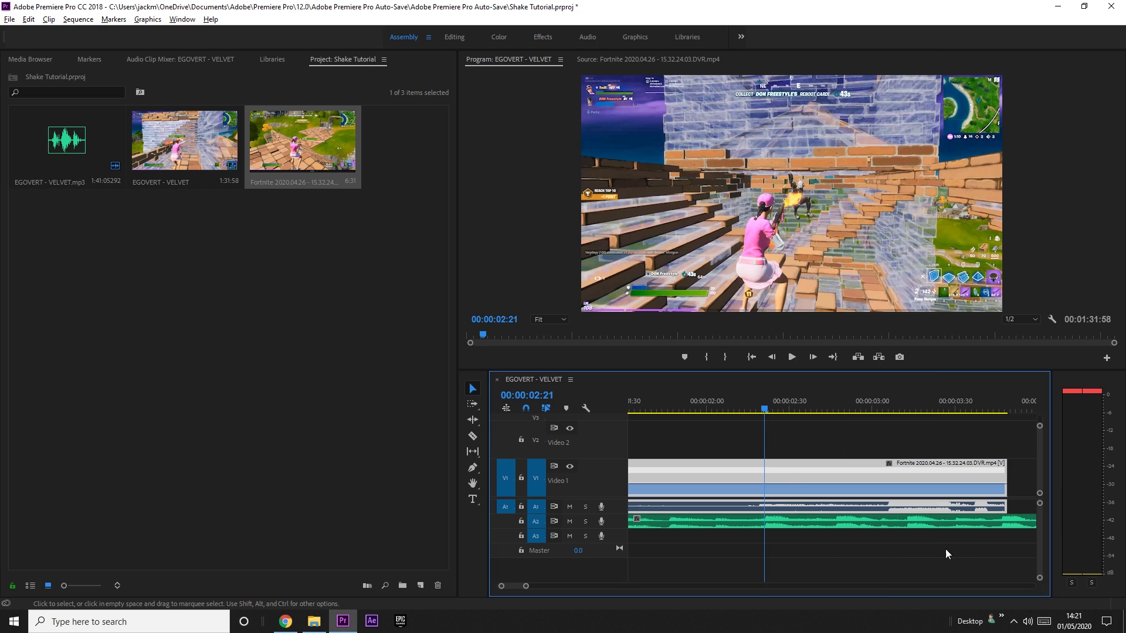
Step: Add a time remapping keyframe to the Fortnite clip at 00:00:02:14, just before the shot
{"action": "scroll", "coordinate": [759, 461], "scroll_direction": "up", "scroll_amount": 3}
{"action": "left_click_drag", "start_coordinate": [769, 409], "coordinate": [735, 412]}
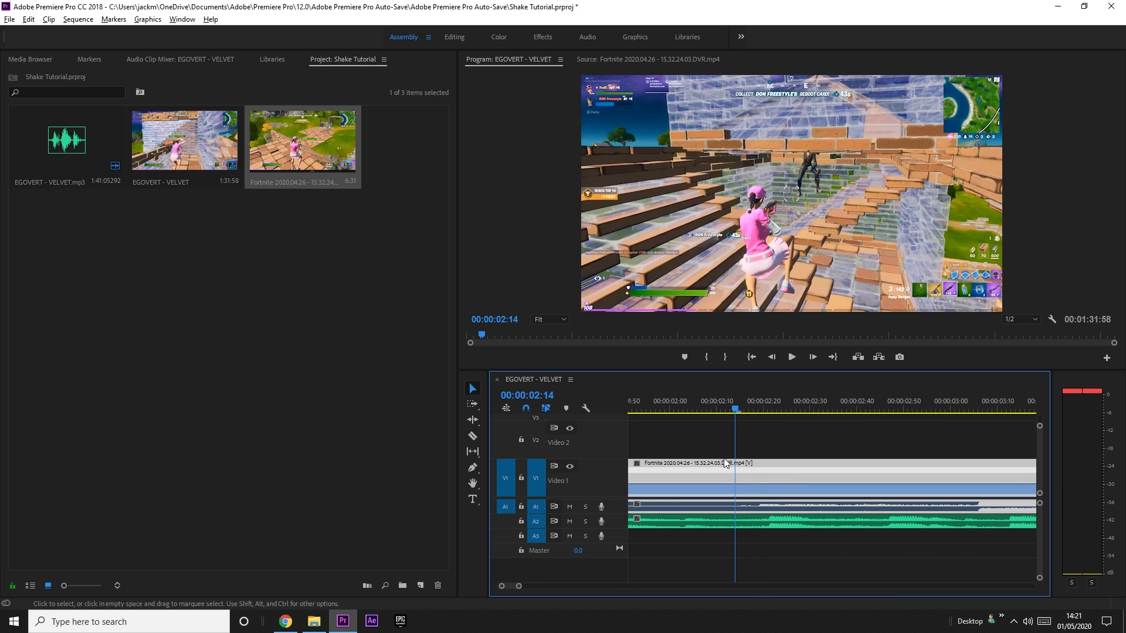
{"action": "left_click", "coordinate": [735, 487], "text": "ctrl"}
{"action": "key", "text": "="}
Step: Split the time remapping keyframe into a short speed ramp and slow down the footage after it
{"action": "left_click_drag", "start_coordinate": [729, 474], "coordinate": [761, 475]}
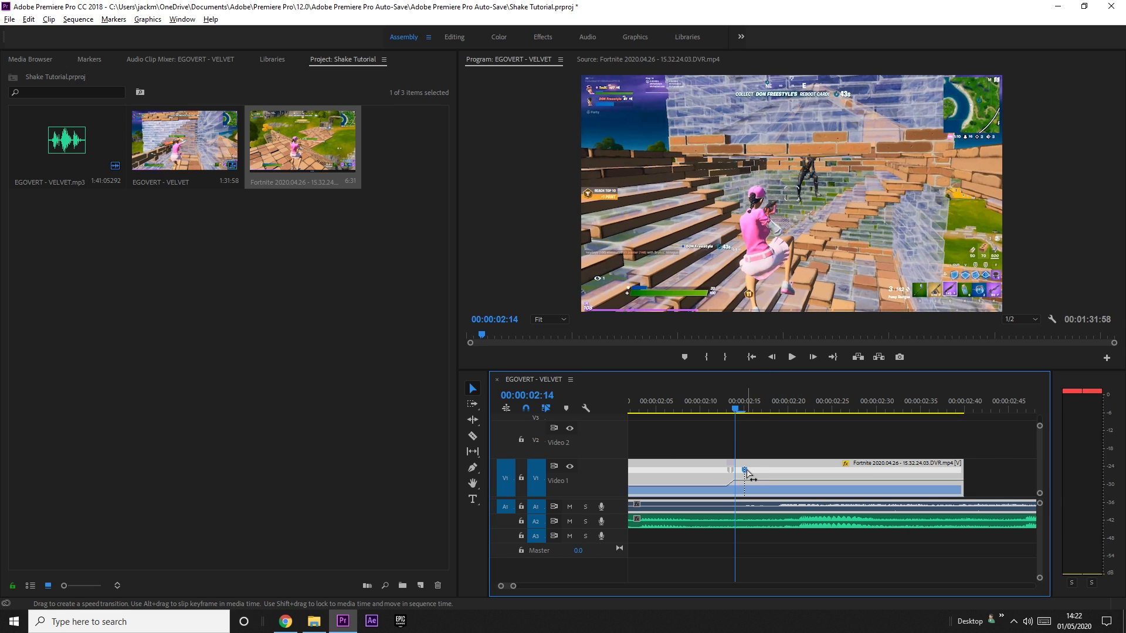
{"action": "left_click_drag", "start_coordinate": [746, 476], "coordinate": [785, 495]}
{"action": "scroll", "coordinate": [786, 505], "scroll_direction": "down", "scroll_amount": 5}
{"action": "right_click", "coordinate": [884, 476]}
{"action": "left_click", "coordinate": [771, 468]}
Step: Play back the section around the speed ramp to check the timing of the shot against the music
{"action": "left_click", "coordinate": [709, 407]}
{"action": "key", "text": "space"}
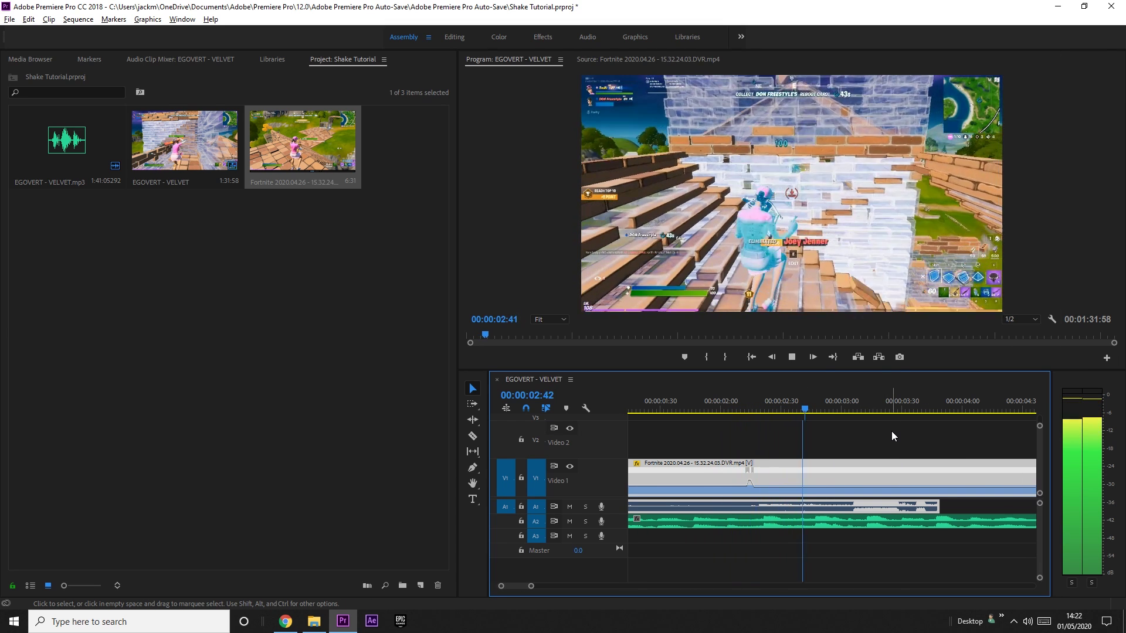
{"action": "key", "text": "space"}
{"action": "left_click", "coordinate": [662, 405]}
{"action": "key", "text": "space"}
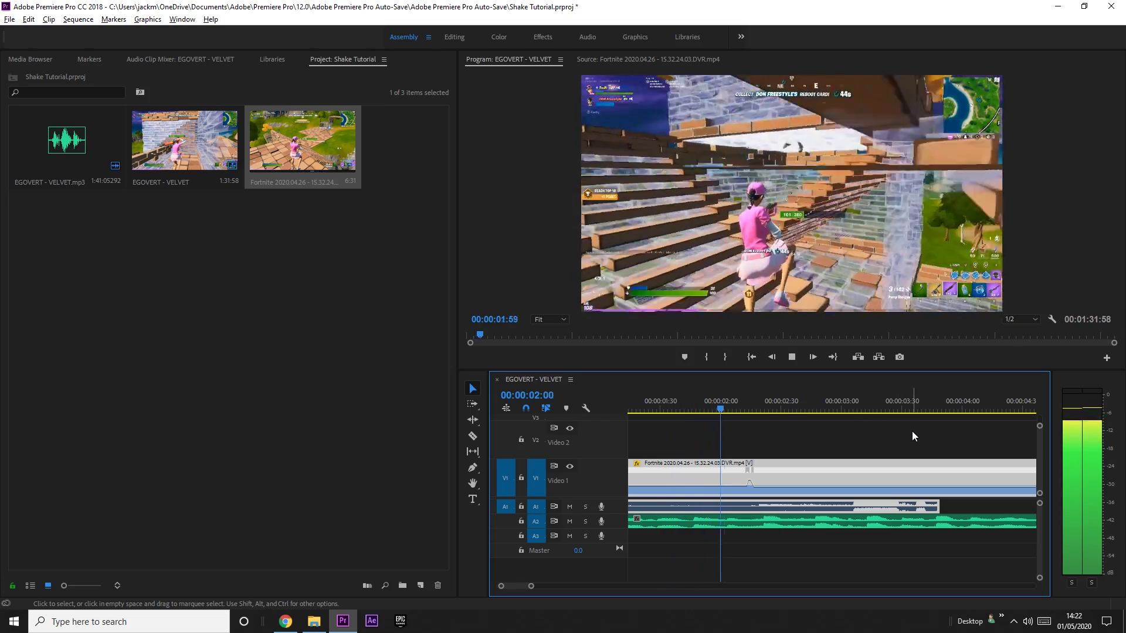
{"action": "left_click", "coordinate": [734, 409]}
{"action": "left_click_drag", "start_coordinate": [740, 407], "coordinate": [821, 409]}
{"action": "key", "text": "minus"}
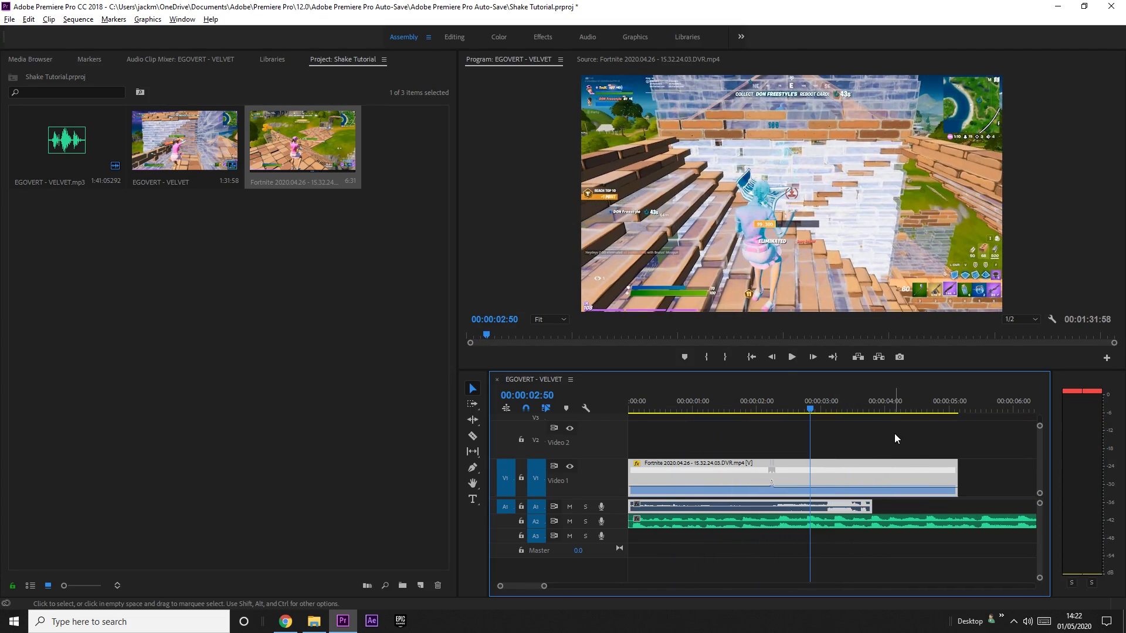
Step: Unlink the Fortnite clip's video from its audio and trim the video's end back to where the audio ends
{"action": "left_click", "coordinate": [899, 478]}
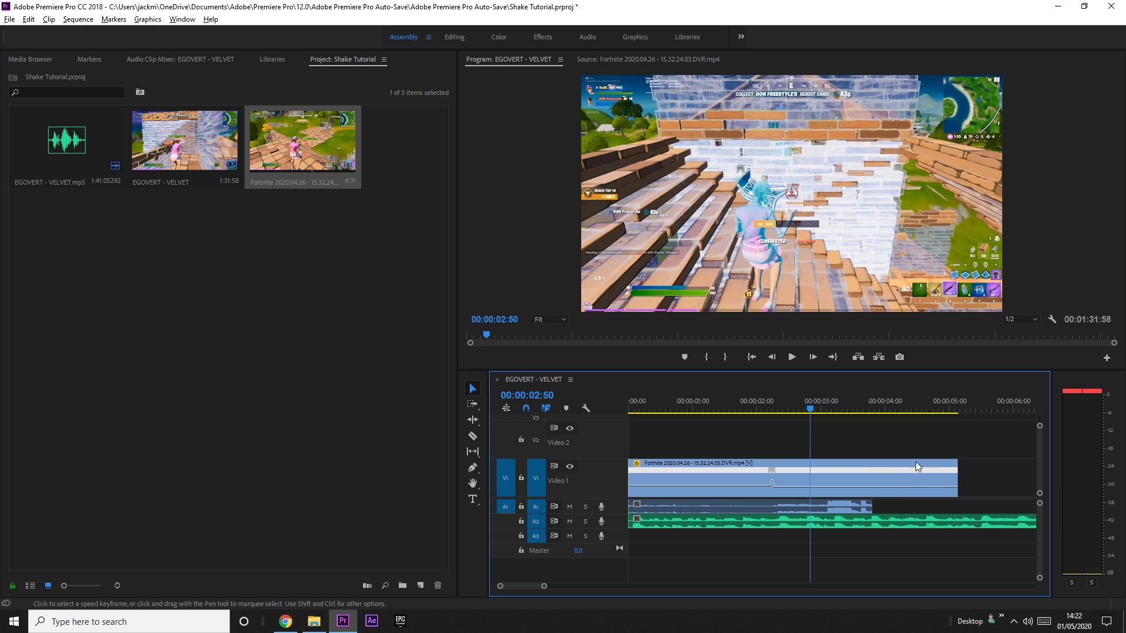
{"action": "mouse_move", "coordinate": [956, 477]}
{"action": "left_mouse_down"}
{"action": "mouse_move", "coordinate": [904, 478]}
{"action": "mouse_move", "coordinate": [956, 474]}
{"action": "left_mouse_up"}
{"action": "right_click", "coordinate": [864, 480]}
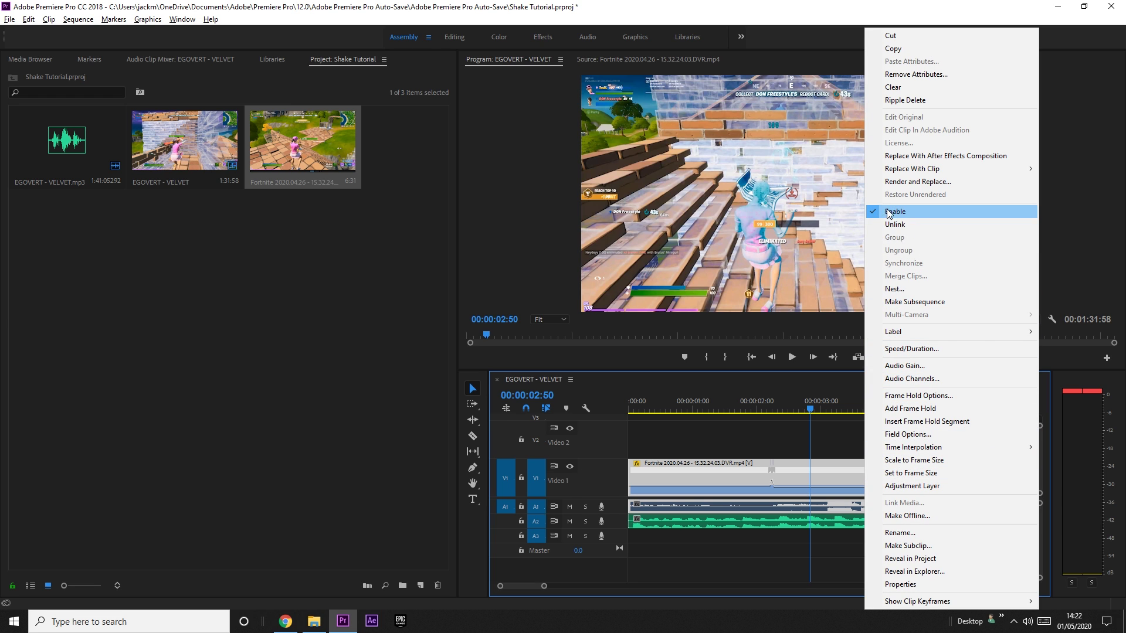
{"action": "left_click", "coordinate": [910, 226]}
{"action": "left_click_drag", "start_coordinate": [950, 465], "coordinate": [872, 464]}
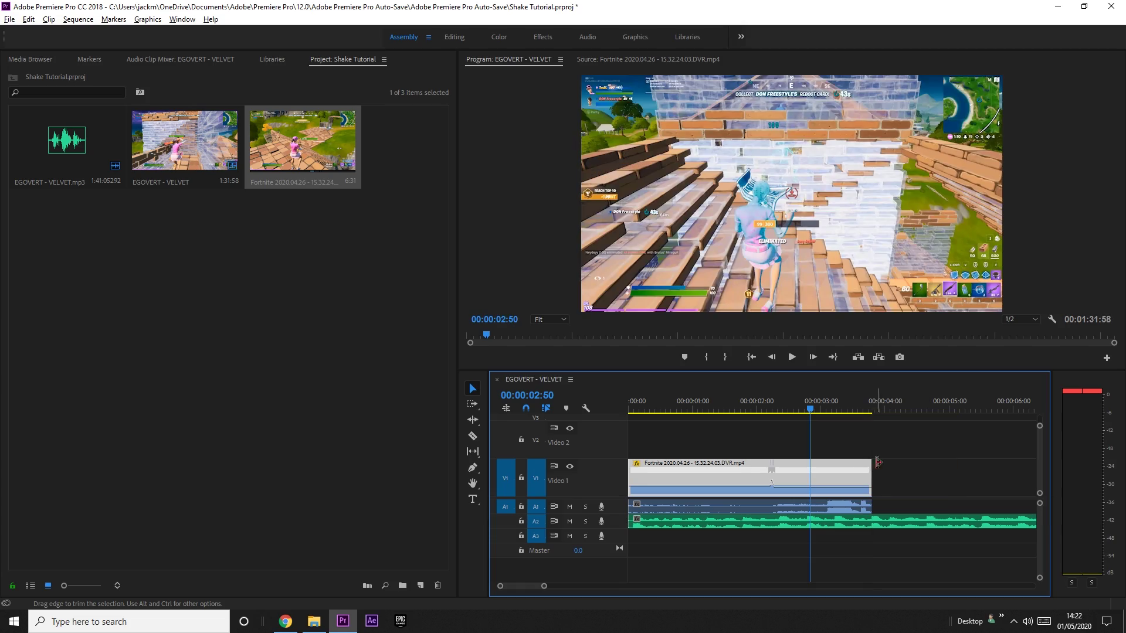
Step: Nest the time-remapped Fortnite video clip, keeping the suggested sequence name
{"action": "left_click", "coordinate": [829, 408]}
{"action": "left_click_drag", "start_coordinate": [833, 411], "coordinate": [772, 410]}
{"action": "left_click", "coordinate": [737, 441]}
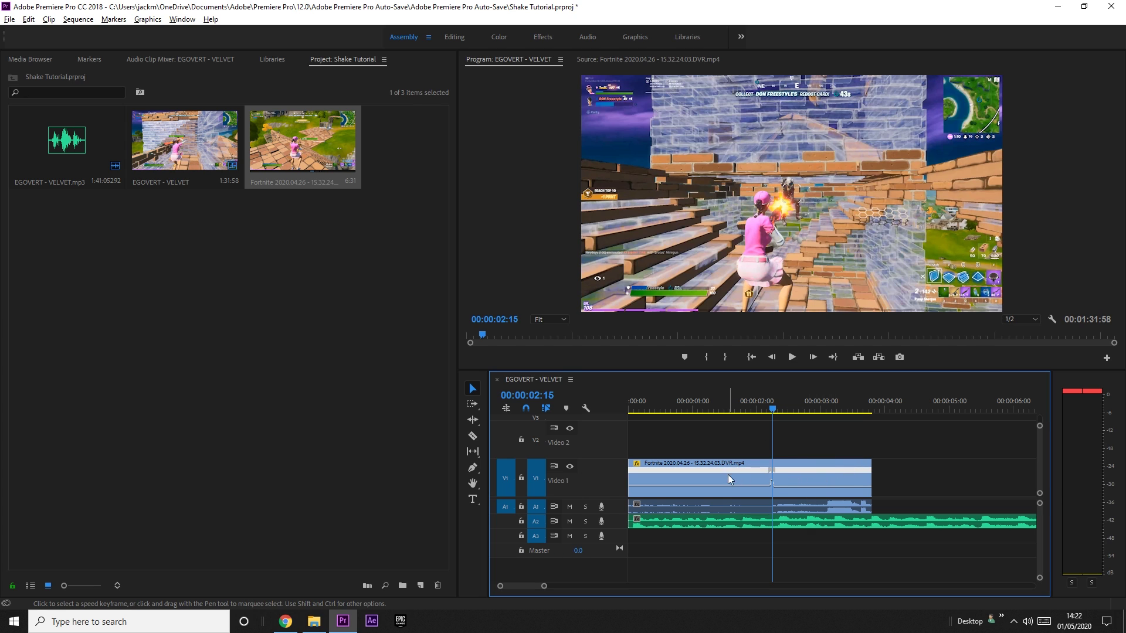
{"action": "left_click", "coordinate": [798, 474]}
{"action": "right_click", "coordinate": [796, 470]}
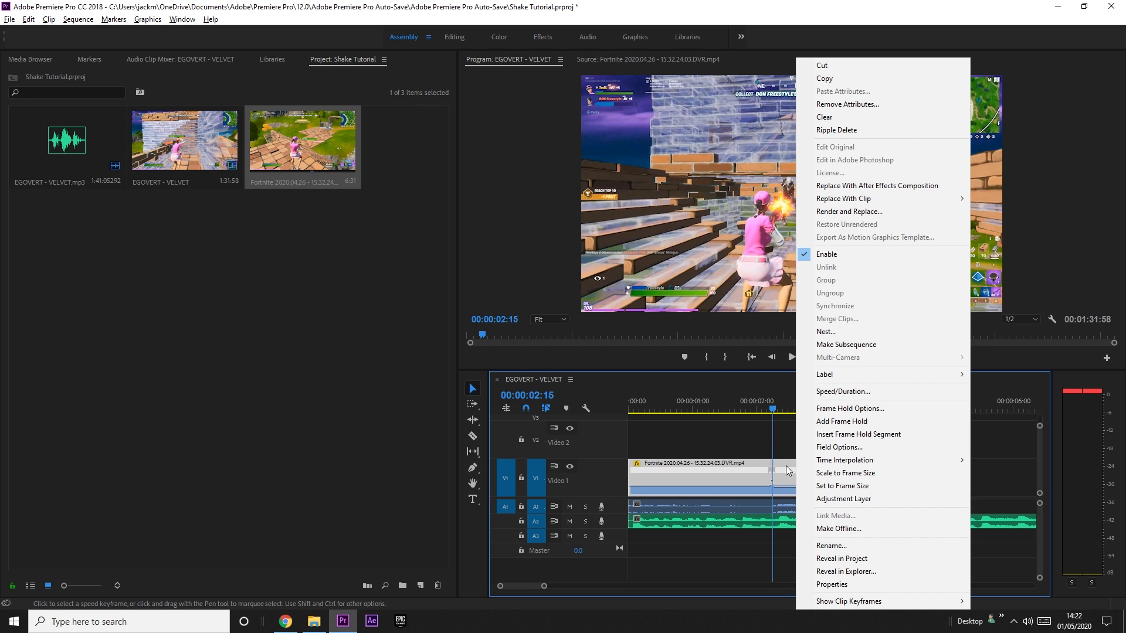
{"action": "left_click", "coordinate": [839, 332]}
{"action": "left_click", "coordinate": [641, 376]}
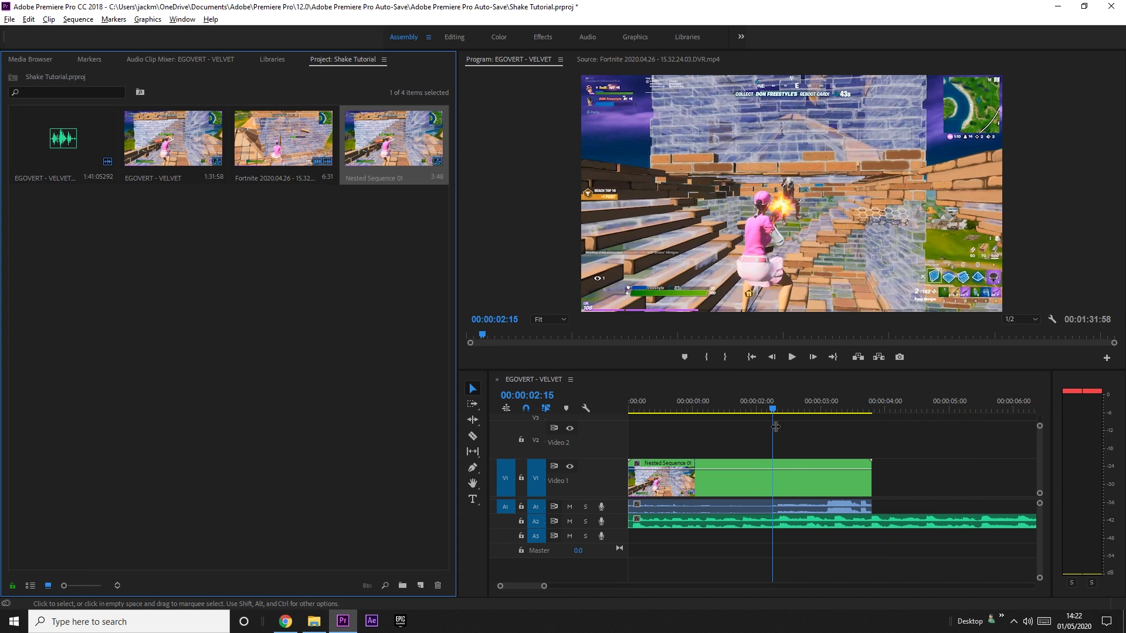
Step: Search the effects for "shake" and apply the Sapphire S_Shake effect to the nested clip
{"action": "left_click", "coordinate": [790, 487]}
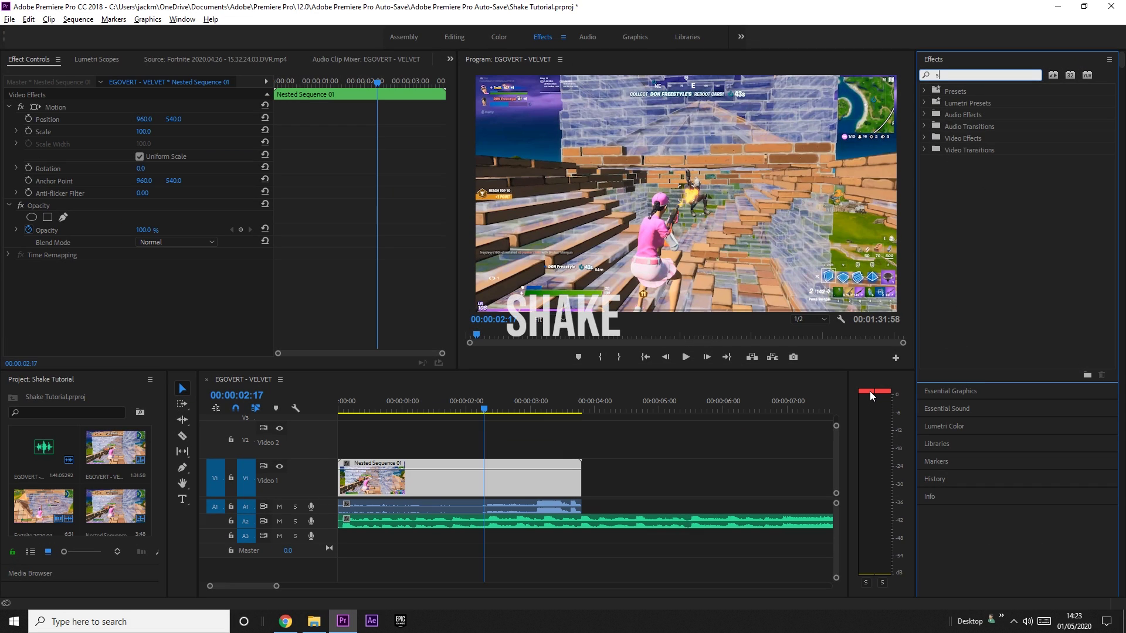
{"action": "type", "text": "hake"}
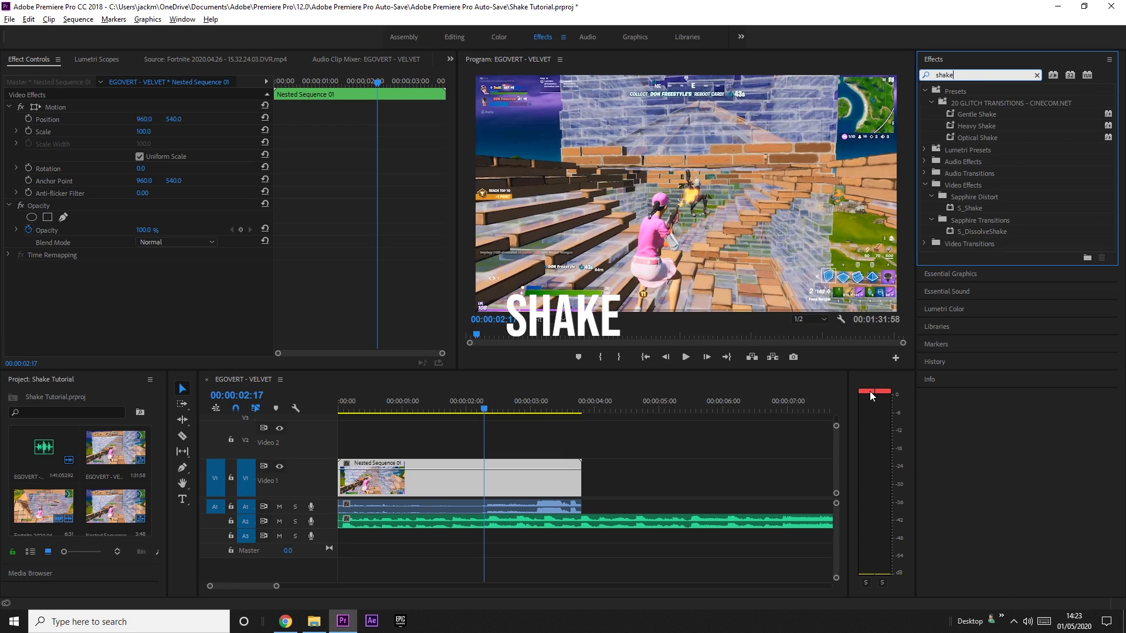
{"action": "left_click", "coordinate": [974, 207]}
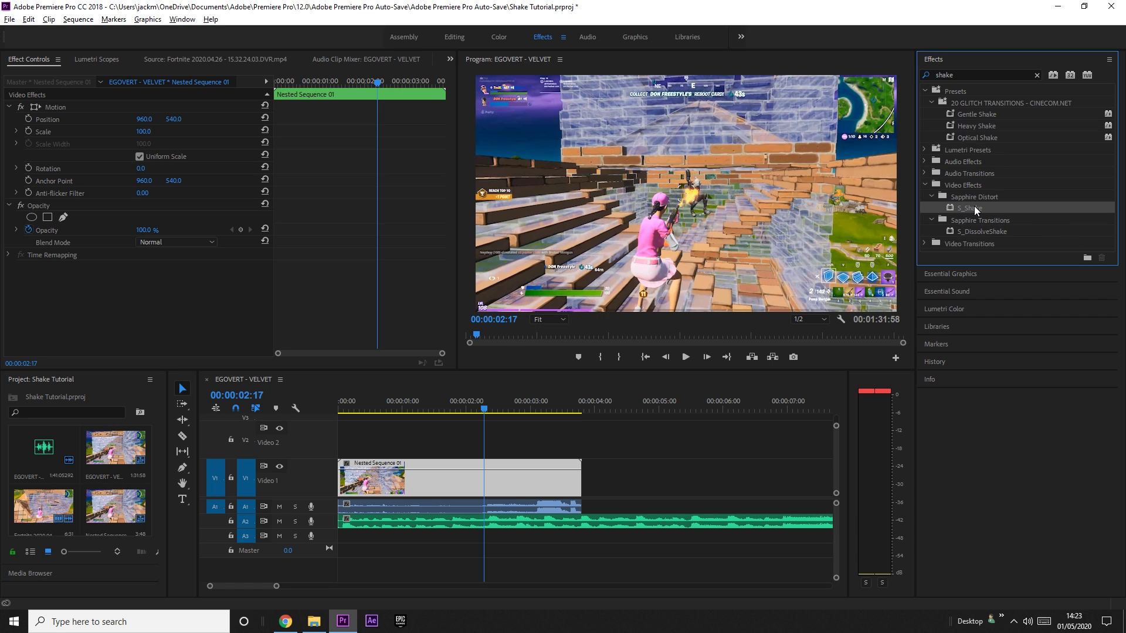
{"action": "left_click_drag", "start_coordinate": [973, 206], "coordinate": [482, 482]}
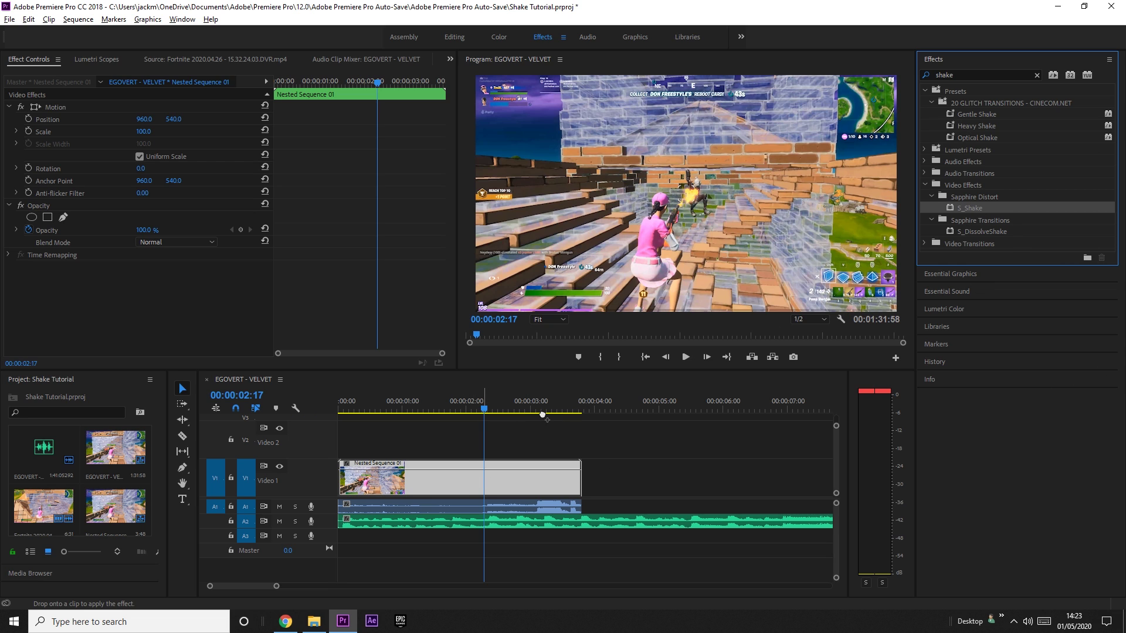
Step: Adjust the values in the X Shake and Y Shake groups of the nested clip's S_Shake effect
{"action": "scroll", "coordinate": [305, 287], "scroll_direction": "down", "scroll_amount": 3}
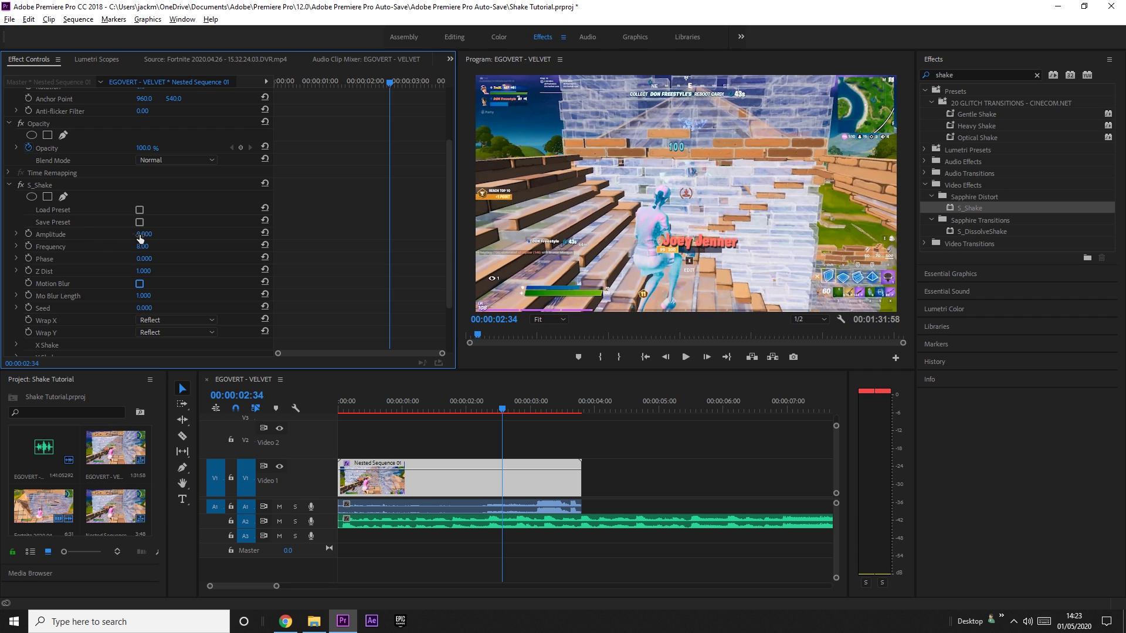
{"action": "scroll", "coordinate": [72, 264], "scroll_direction": "down", "scroll_amount": 2}
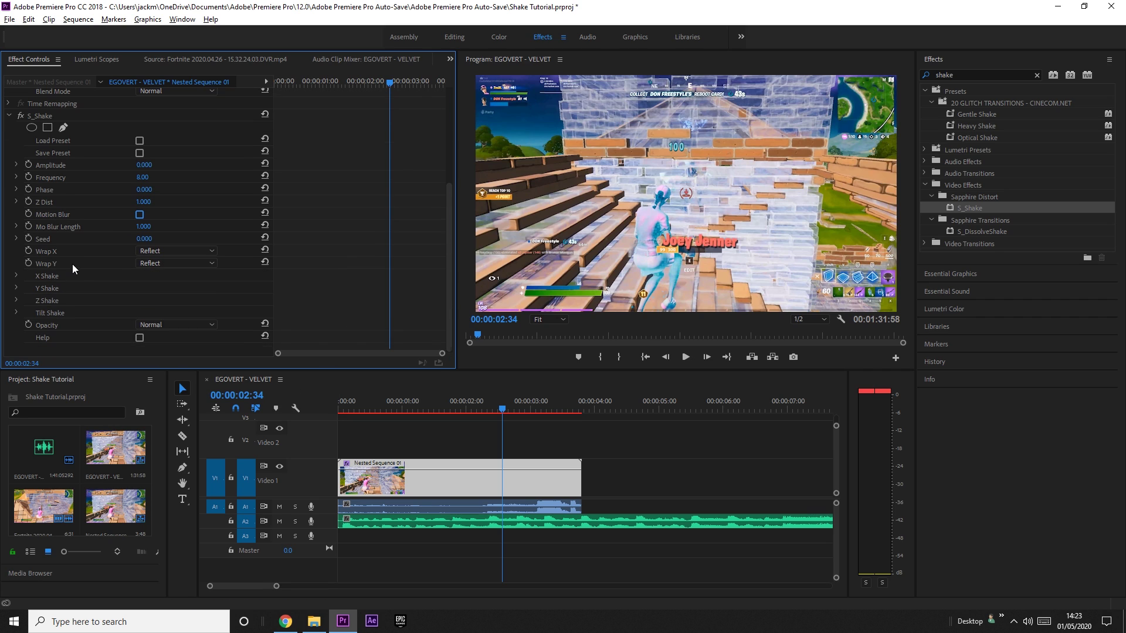
{"action": "left_click", "coordinate": [16, 276]}
{"action": "left_click_drag", "start_coordinate": [141, 293], "coordinate": [33, 278]}
{"action": "left_click", "coordinate": [16, 276]}
{"action": "left_click", "coordinate": [16, 288]}
{"action": "scroll", "coordinate": [39, 294], "scroll_direction": "down", "scroll_amount": 1}
{"action": "left_click_drag", "start_coordinate": [142, 265], "coordinate": [19, 251]}
{"action": "left_click", "coordinate": [17, 252]}
Step: Set S_Shake's Tilt Rand Amp and Tilt Wave Amp to 0 and its Frequency to 4
{"action": "left_click", "coordinate": [16, 312]}
{"action": "scroll", "coordinate": [138, 284], "scroll_direction": "down", "scroll_amount": 2}
{"action": "left_click_drag", "start_coordinate": [141, 265], "coordinate": [138, 269]}
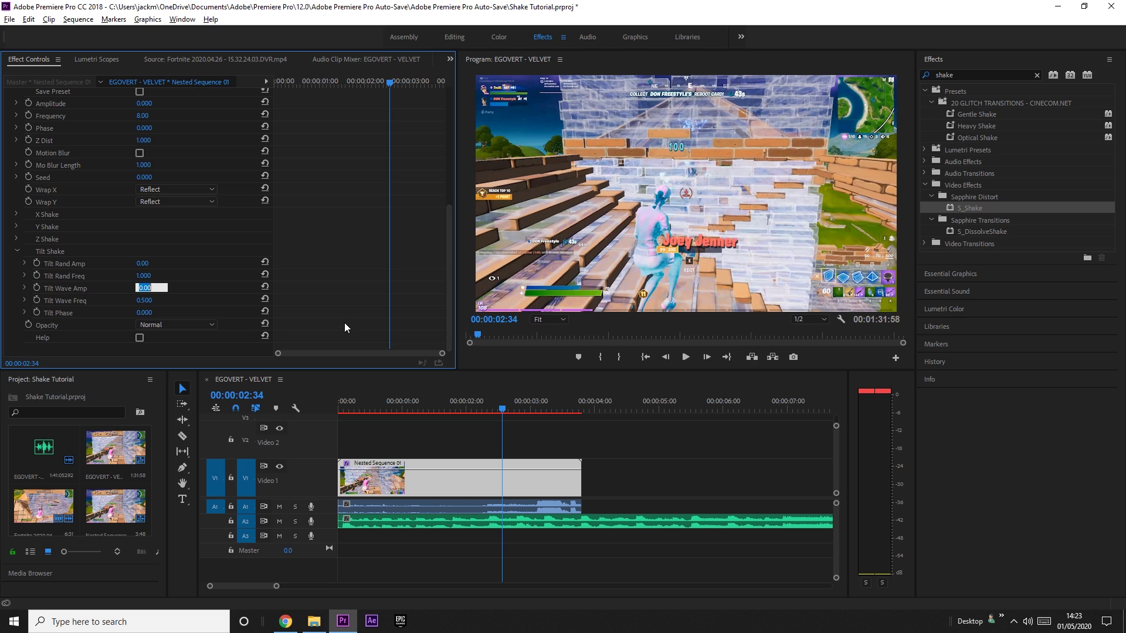
{"action": "scroll", "coordinate": [188, 293], "scroll_direction": "up", "scroll_amount": 6}
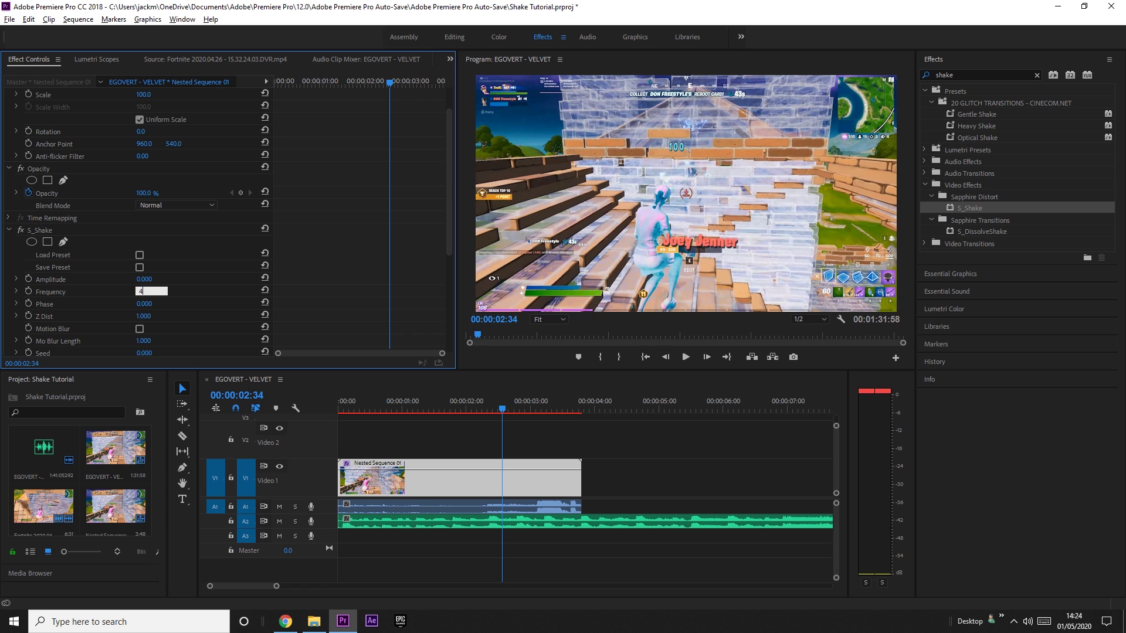
Step: Keyframe the S_Shake Amplitude at 0 on 00:00:02:14 and at 0.8 on 00:00:02:15
{"action": "left_click_drag", "start_coordinate": [508, 410], "coordinate": [484, 409]}
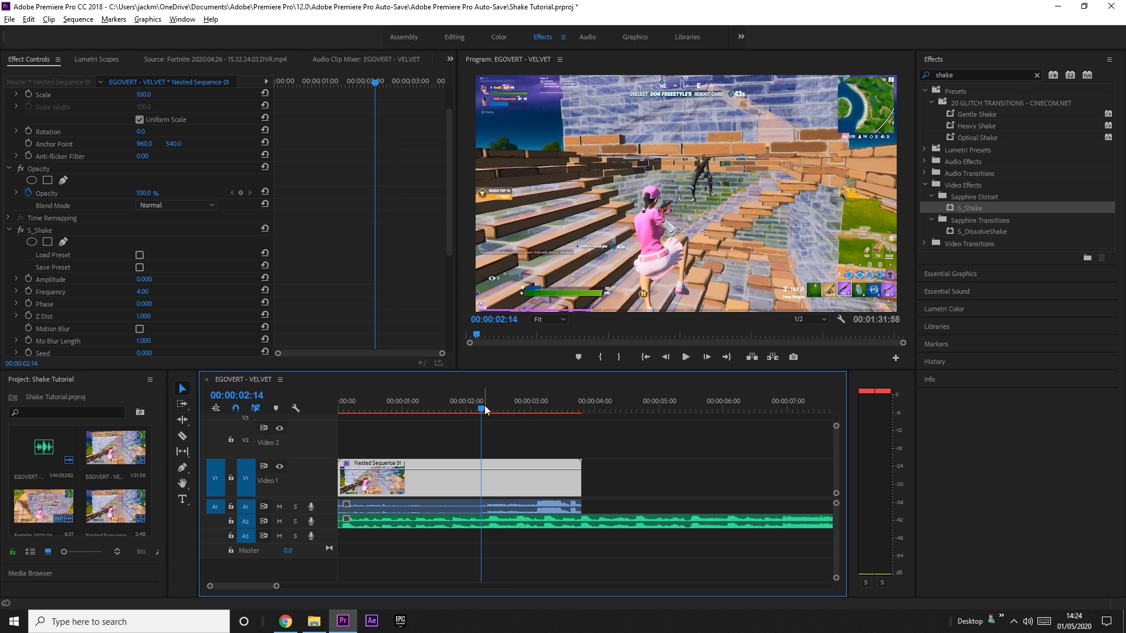
{"action": "key", "text": "Right"}
{"action": "key", "text": "Left"}
{"action": "key", "text": "Right"}
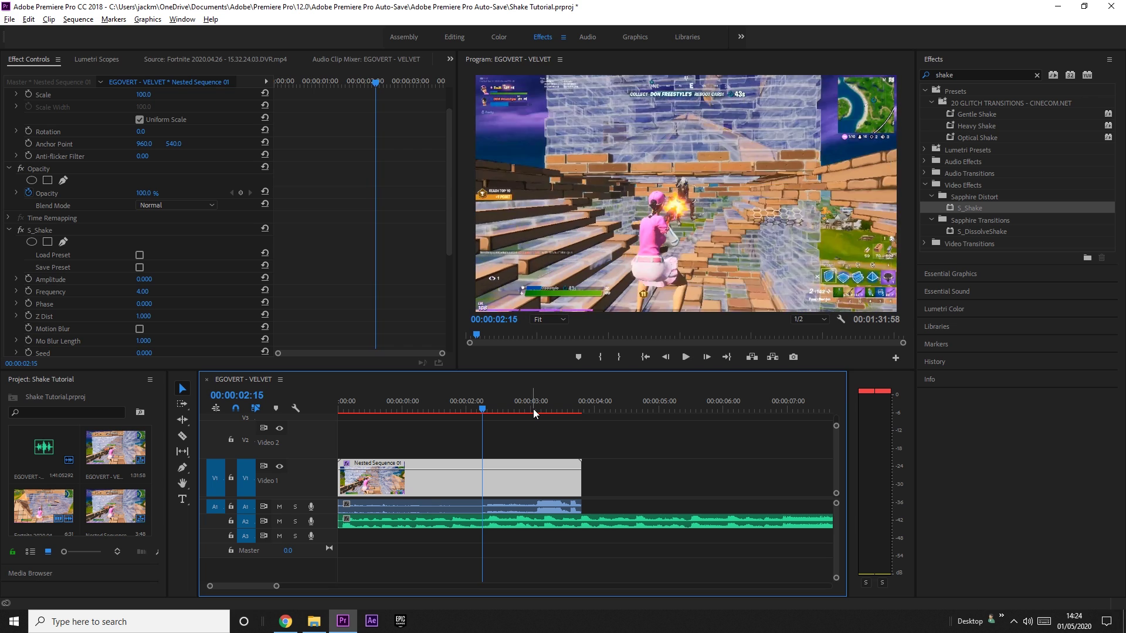
{"action": "key", "text": "Left"}
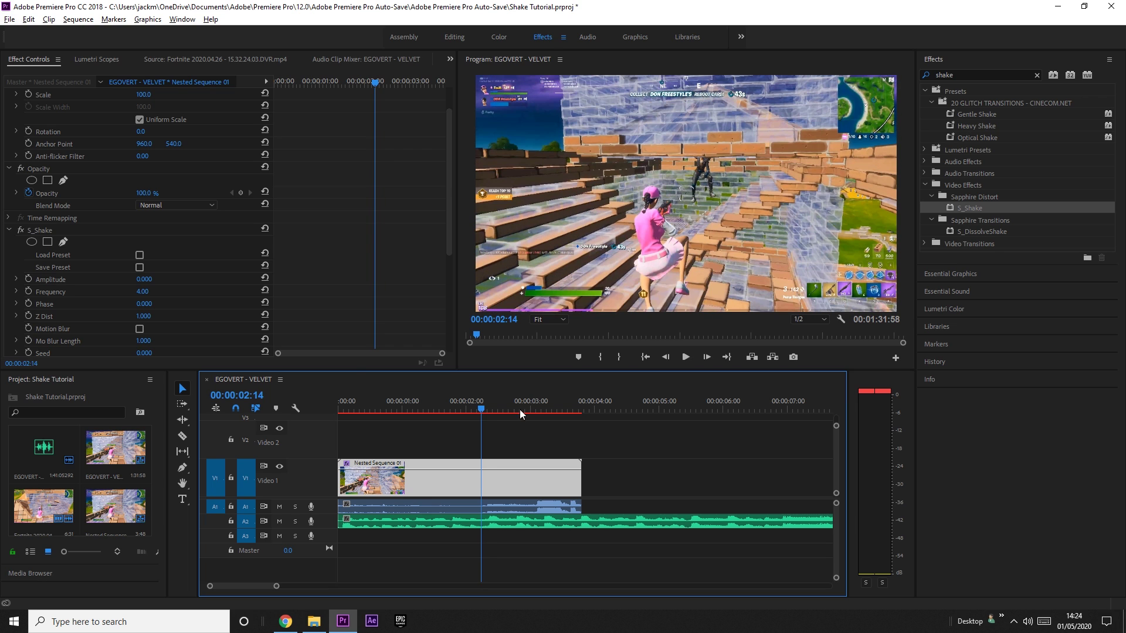
{"action": "left_click", "coordinate": [29, 280]}
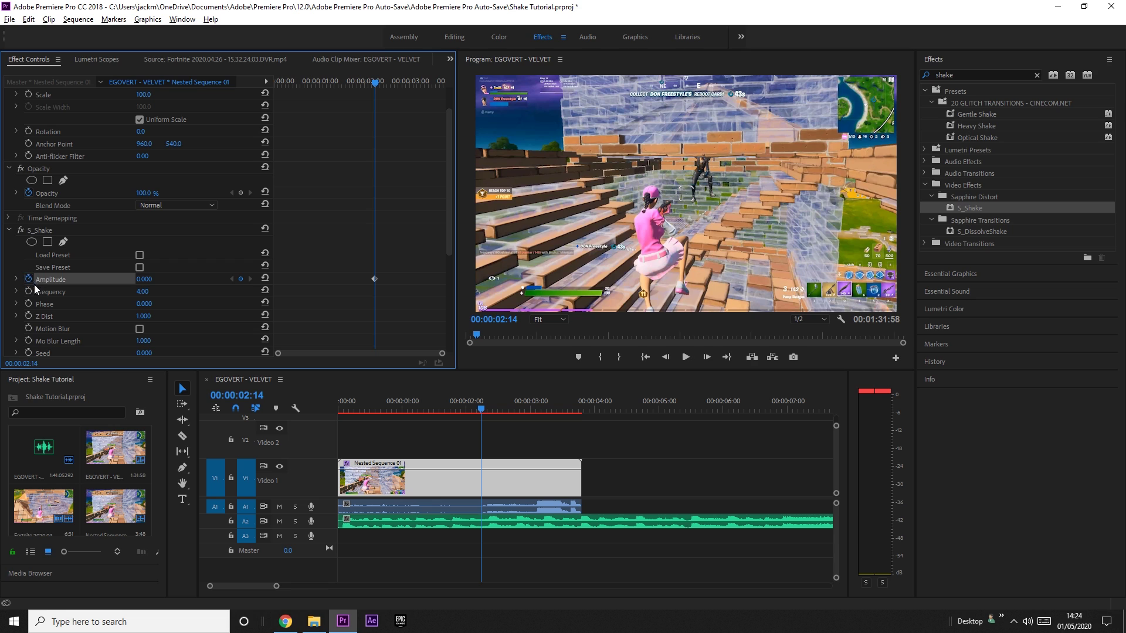
{"action": "key", "text": "Right"}
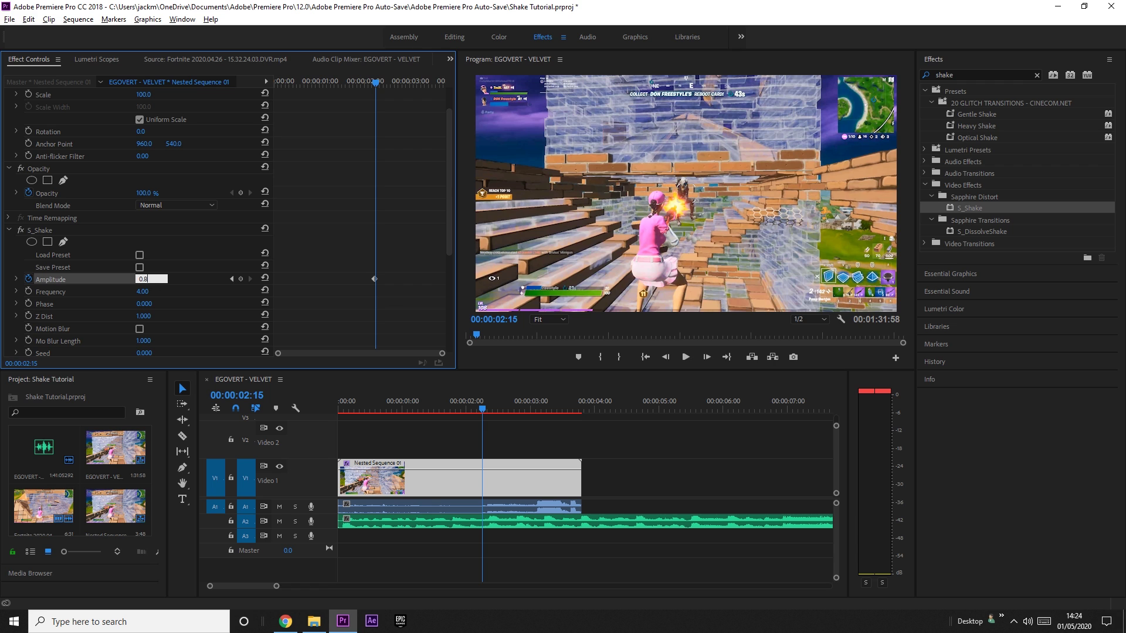
Step: Add an S_Shake Amplitude keyframe of 0 at 00:00:03:32 and play back the clip to preview the shake
{"action": "mouse_move", "coordinate": [551, 410]}
{"action": "left_mouse_down"}
{"action": "mouse_move", "coordinate": [578, 411]}
{"action": "mouse_move", "coordinate": [565, 415]}
{"action": "left_mouse_up"}
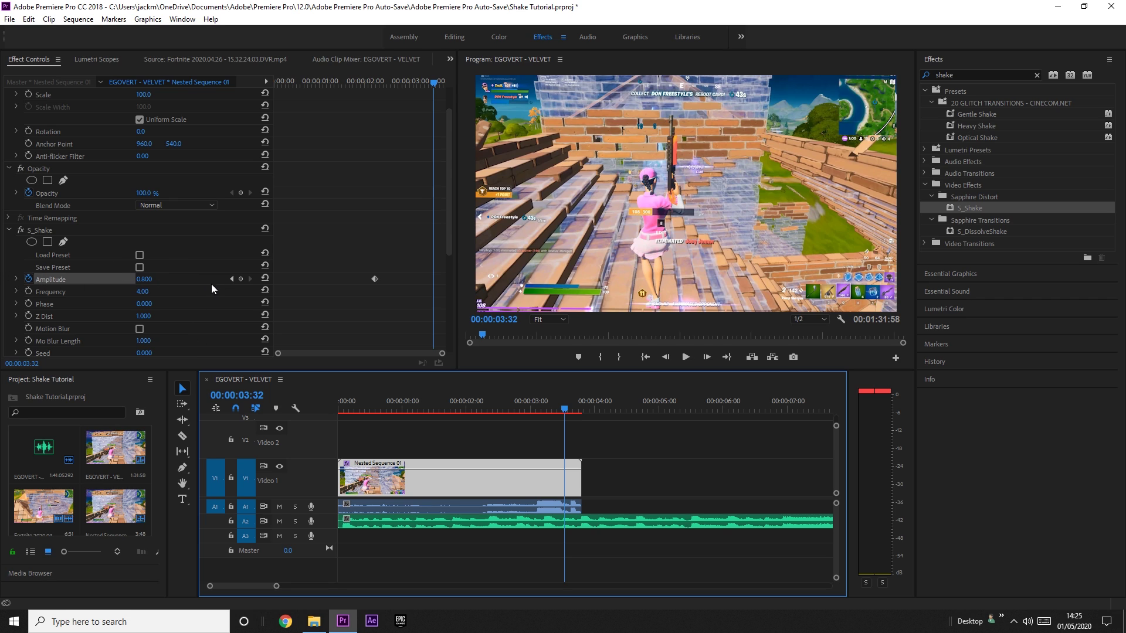
{"action": "left_click", "coordinate": [241, 279]}
{"action": "left_click_drag", "start_coordinate": [144, 281], "coordinate": [98, 280]}
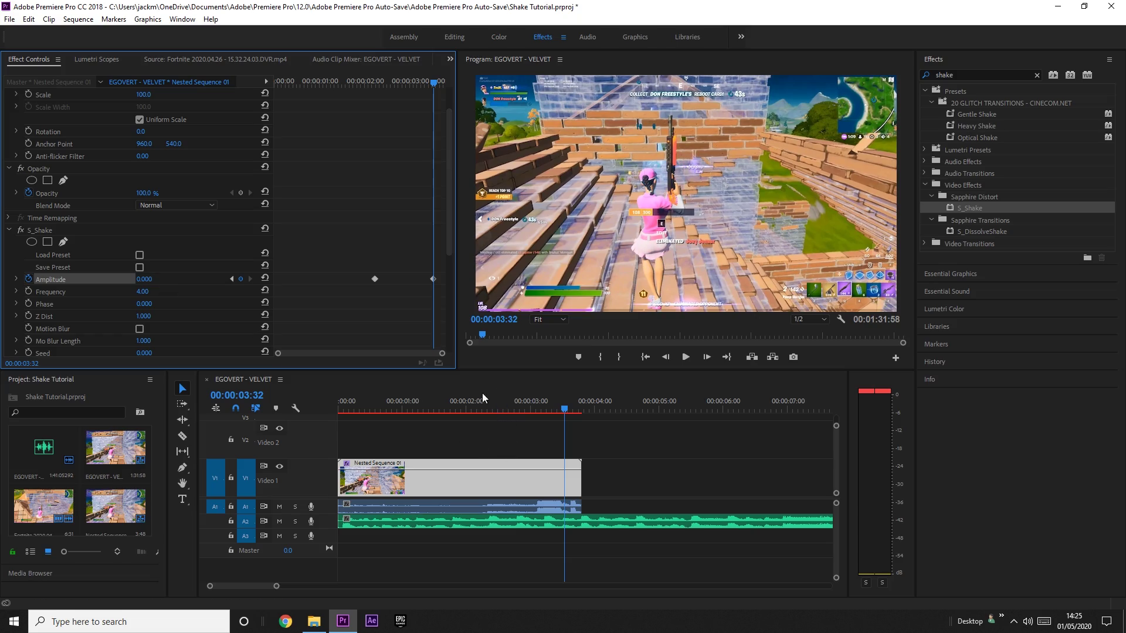
{"action": "left_click", "coordinate": [421, 402]}
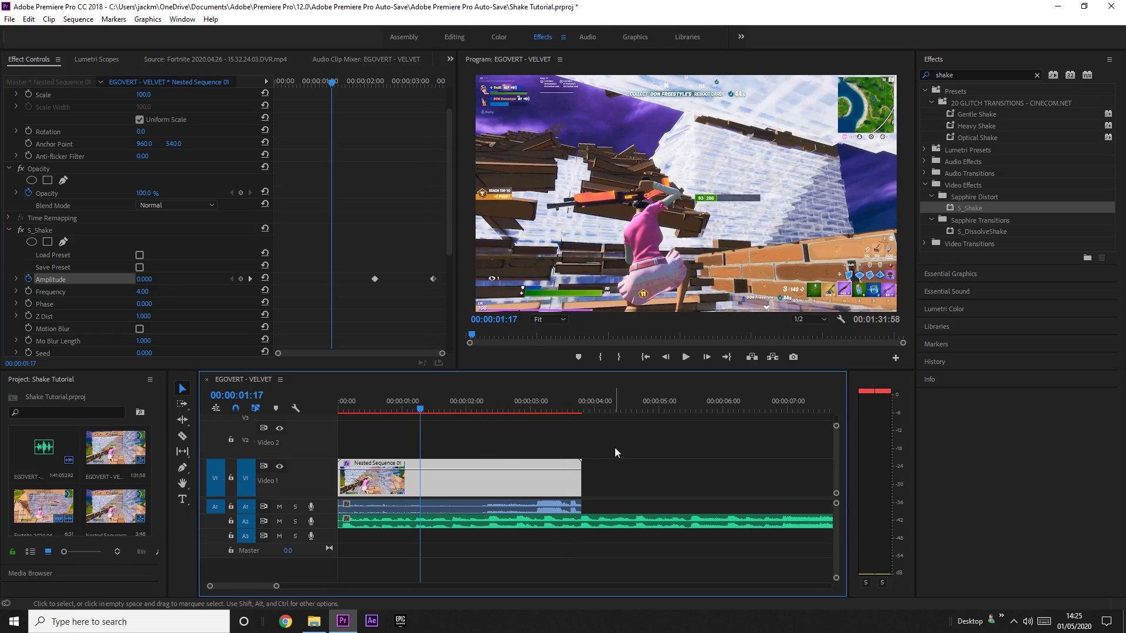
{"action": "key", "text": "space"}
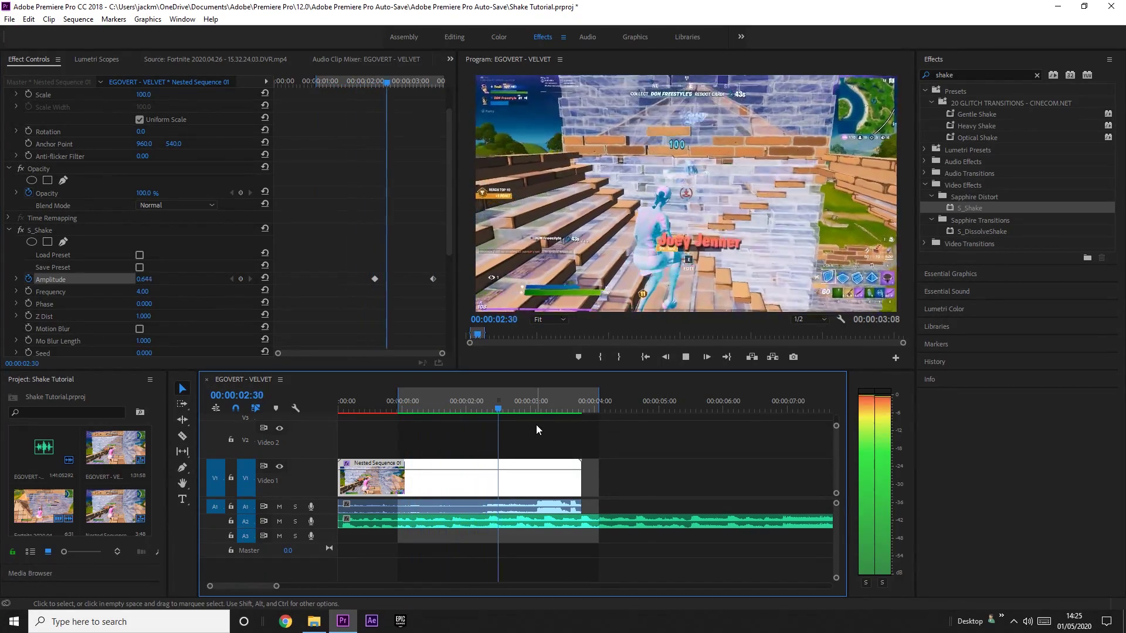
Step: Raise the S_Shake Amplitude keyframe at 00:00:02:15 to 1.1 and play back the clip to preview the shake
{"action": "key", "text": "space"}
{"action": "left_click_drag", "start_coordinate": [475, 405], "coordinate": [514, 408]}
{"action": "left_click", "coordinate": [232, 279]}
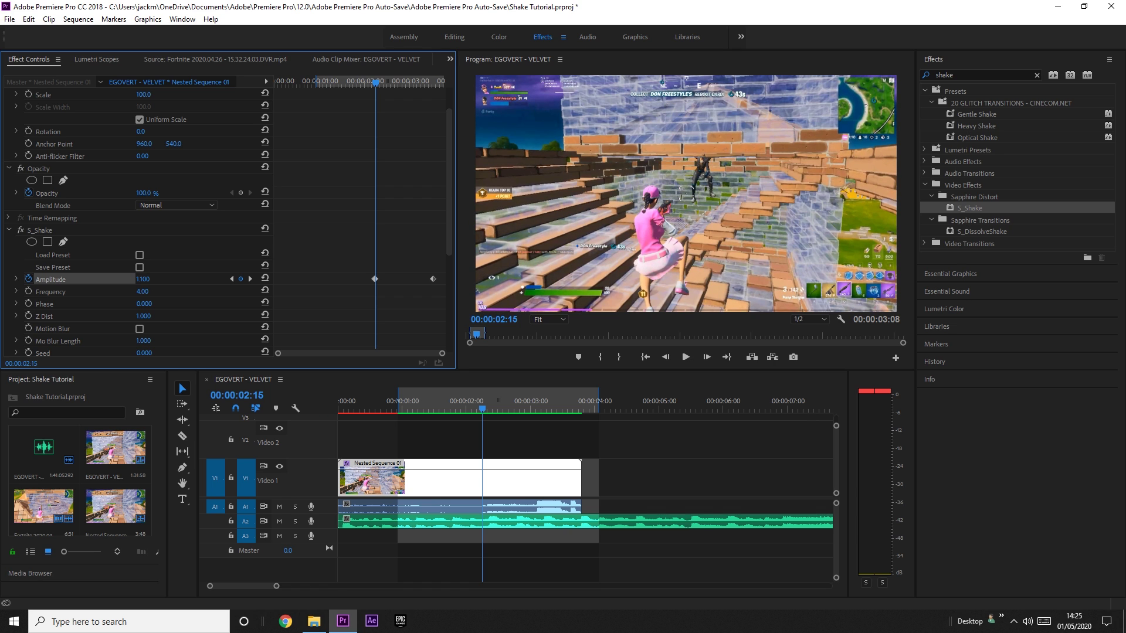
{"action": "left_click_drag", "start_coordinate": [459, 407], "coordinate": [418, 404]}
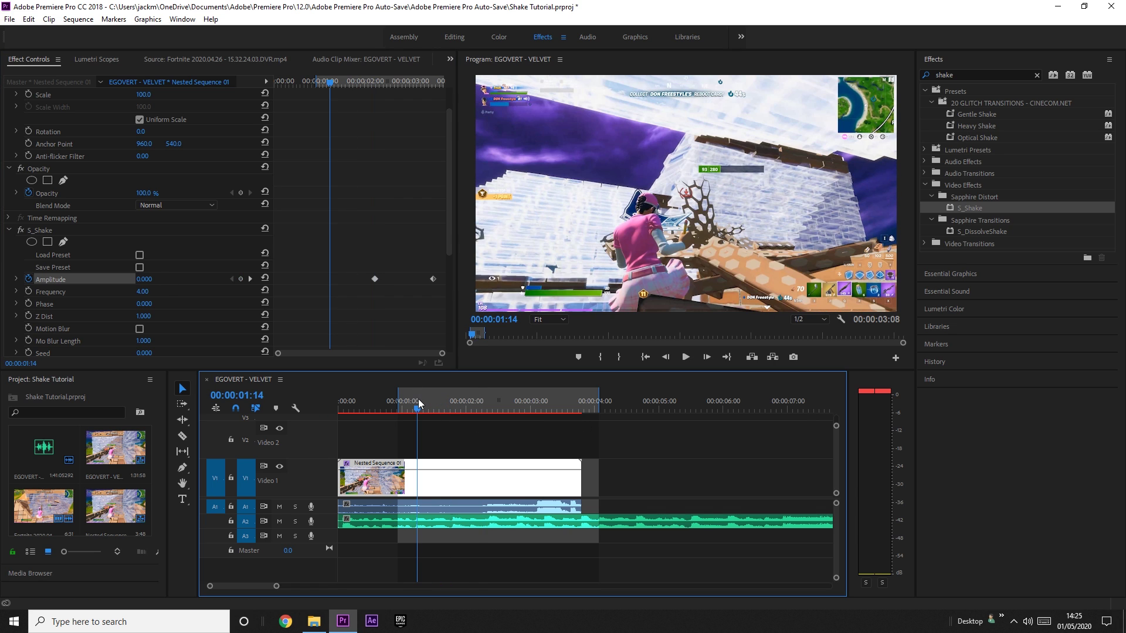
{"action": "key", "text": "space"}
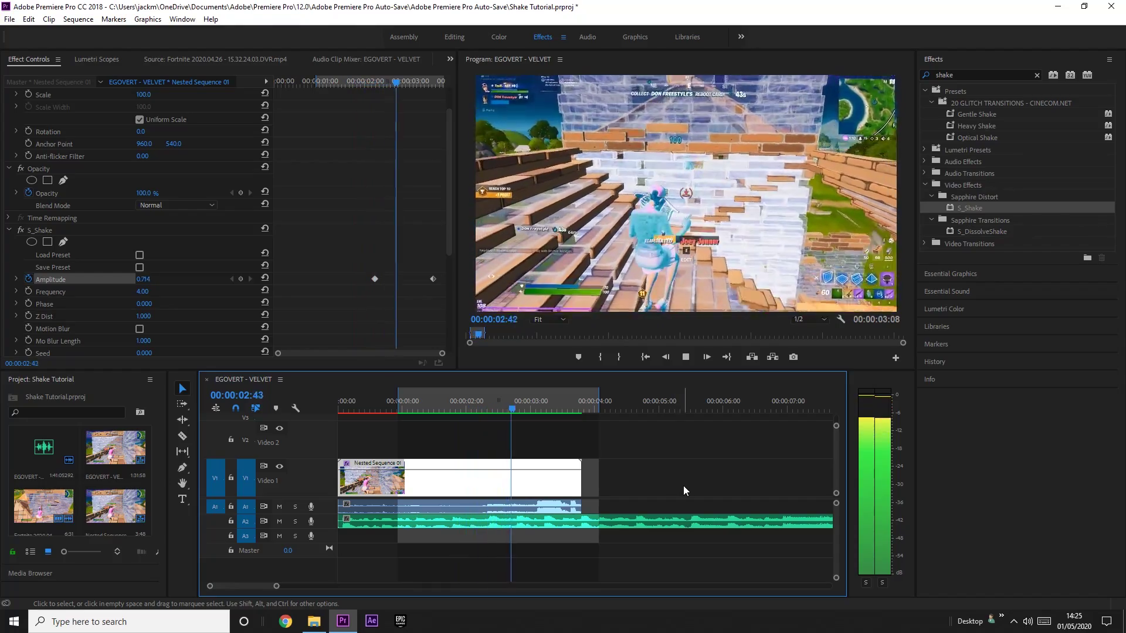
{"action": "left_click", "coordinate": [462, 407]}
{"action": "key", "text": "space"}
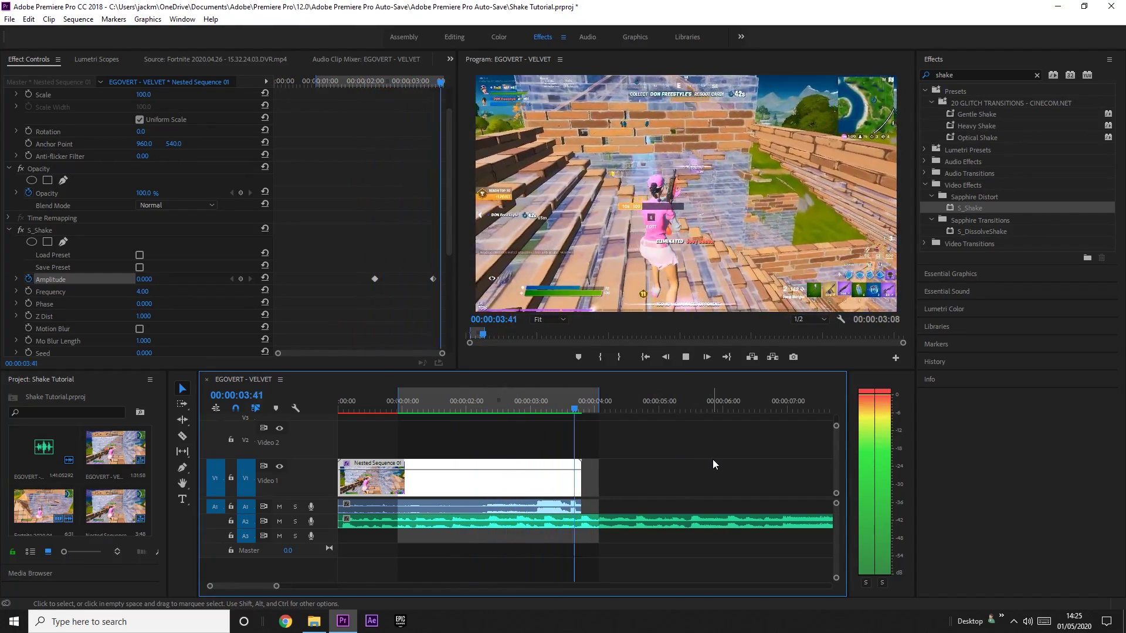
Step: Move the final S_Shake Amplitude keyframe to the end of the nested clip and review the longer shake
{"action": "left_click_drag", "start_coordinate": [498, 407], "coordinate": [516, 408]}
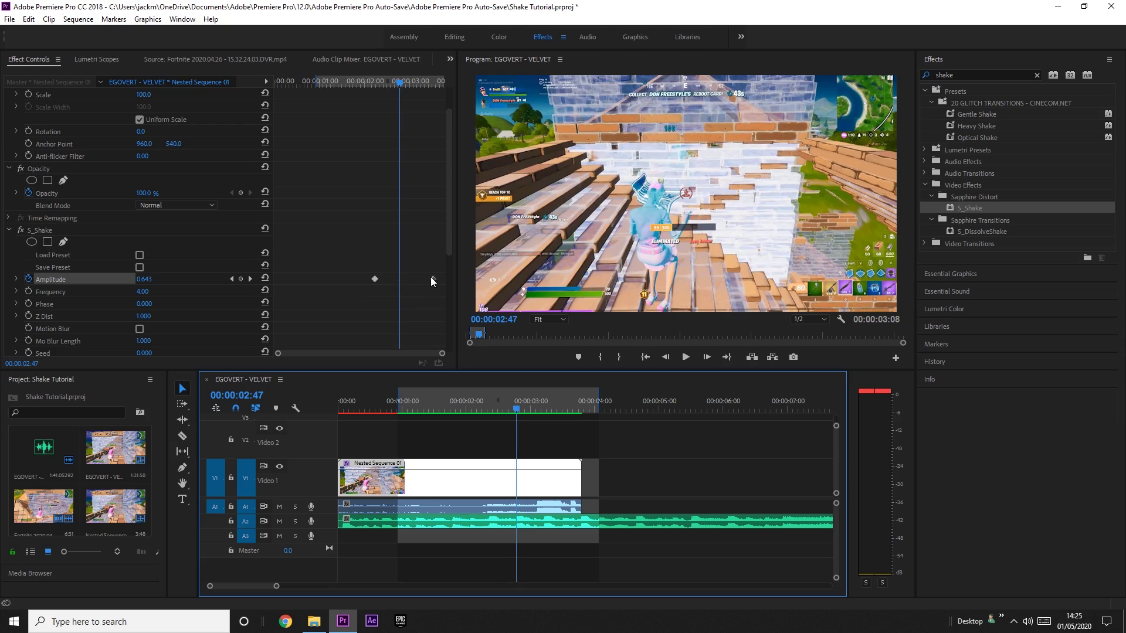
{"action": "left_click", "coordinate": [505, 411]}
{"action": "key", "text": "space"}
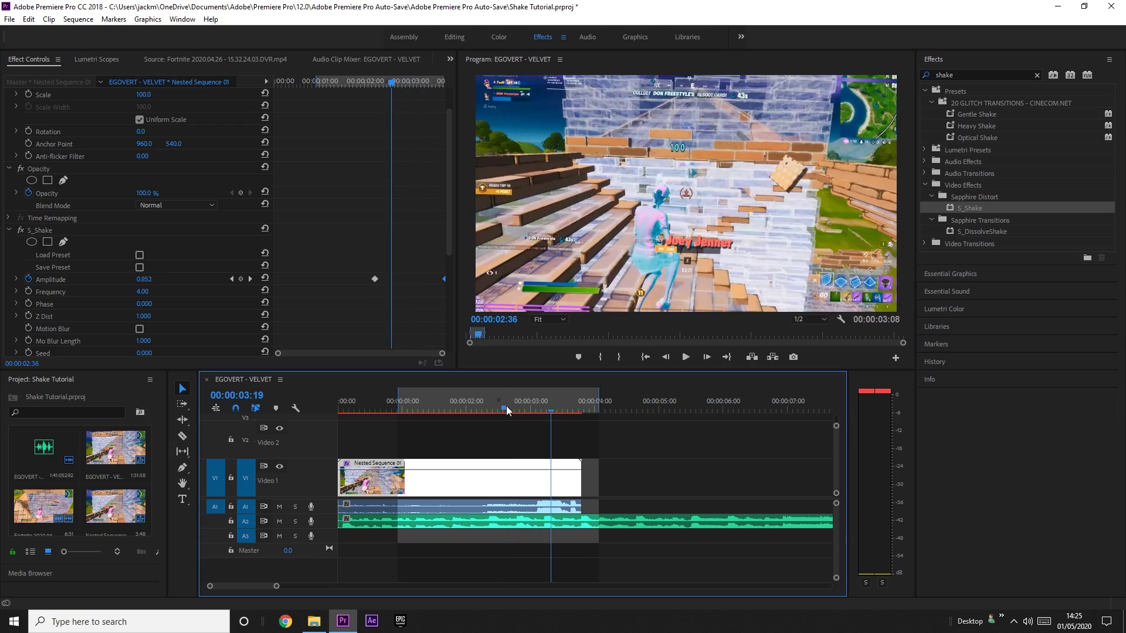
{"action": "left_click", "coordinate": [539, 404]}
{"action": "left_click_drag", "start_coordinate": [549, 405], "coordinate": [477, 413]}
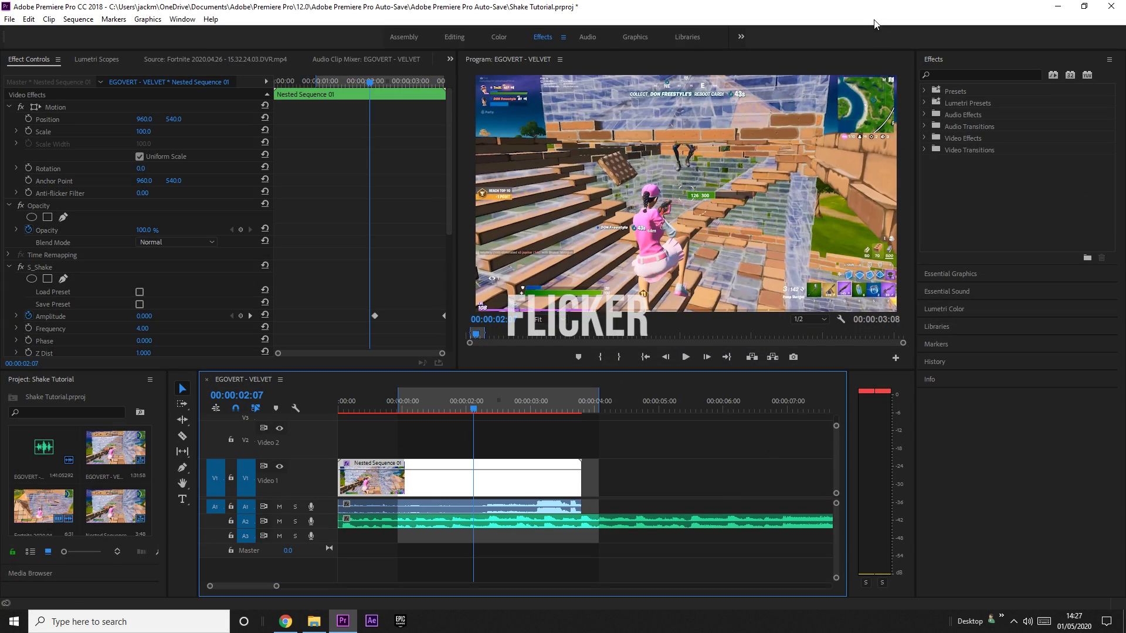
Step: Search the effects for "flicker" and apply S_Flicker to the nested clip
{"action": "left_click", "coordinate": [986, 70]}
{"action": "type", "text": "flicker"}
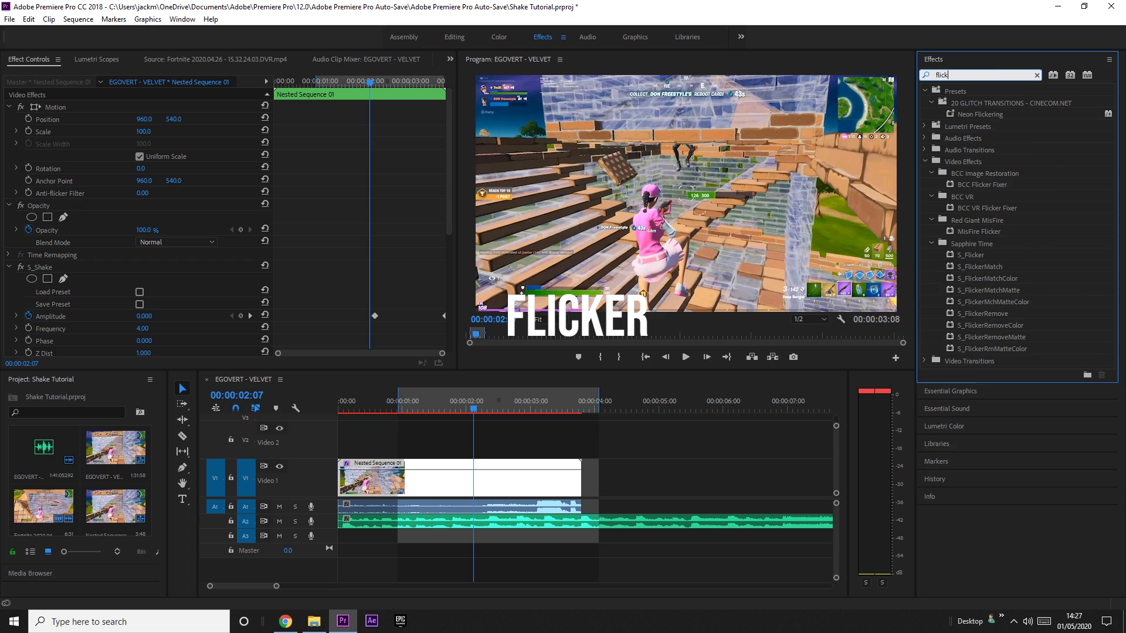
{"action": "left_click", "coordinate": [996, 253]}
Step: Set the S_Flicker Amplitude to 0 and keyframe it at 00:00:02:14, one frame before the shot
{"action": "mouse_move", "coordinate": [515, 398]}
{"action": "left_mouse_down"}
{"action": "mouse_move", "coordinate": [472, 400]}
{"action": "mouse_move", "coordinate": [508, 398]}
{"action": "mouse_move", "coordinate": [486, 394]}
{"action": "mouse_move", "coordinate": [500, 409]}
{"action": "left_mouse_up"}
{"action": "key", "text": "Right"}
{"action": "key", "text": "Right"}
{"action": "key", "text": "Right"}
{"action": "key", "text": "Right"}
{"action": "key", "text": "Left"}
{"action": "key", "text": "Left"}
{"action": "key", "text": "Left"}
{"action": "key", "text": "Left"}
{"action": "key", "text": "Left"}
{"action": "key", "text": "Left"}
{"action": "key", "text": "Left"}
{"action": "key", "text": "Left"}
{"action": "key", "text": "Left"}
{"action": "key", "text": "Left"}
{"action": "key", "text": "Left"}
{"action": "key", "text": "Left"}
{"action": "key", "text": "Left"}
{"action": "key", "text": "Left"}
{"action": "key", "text": "Left"}
{"action": "key", "text": "Left"}
{"action": "key", "text": "Left"}
{"action": "key", "text": "Left"}
{"action": "key", "text": "Left"}
{"action": "key", "text": "Left"}
{"action": "key", "text": "Left"}
{"action": "key", "text": "Left"}
{"action": "key", "text": "Left"}
{"action": "key", "text": "Left"}
{"action": "key", "text": "Right"}
{"action": "key", "text": "Right"}
{"action": "key", "text": "Right"}
{"action": "key", "text": "Right"}
{"action": "key", "text": "Right"}
{"action": "key", "text": "Right"}
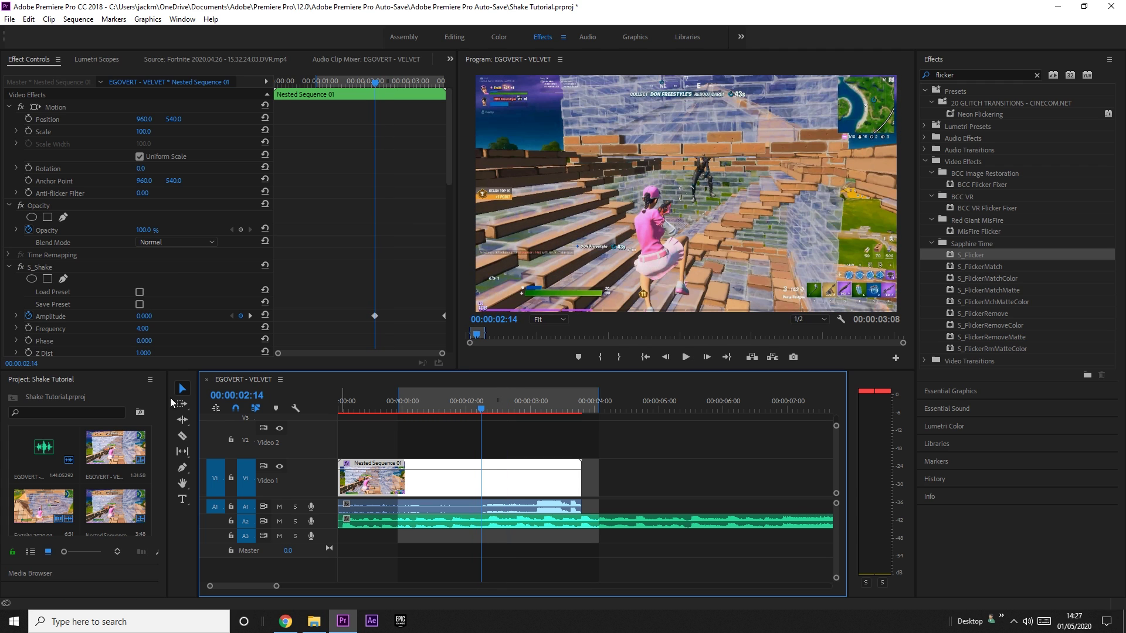
{"action": "scroll", "coordinate": [188, 269], "scroll_direction": "down", "scroll_amount": 10}
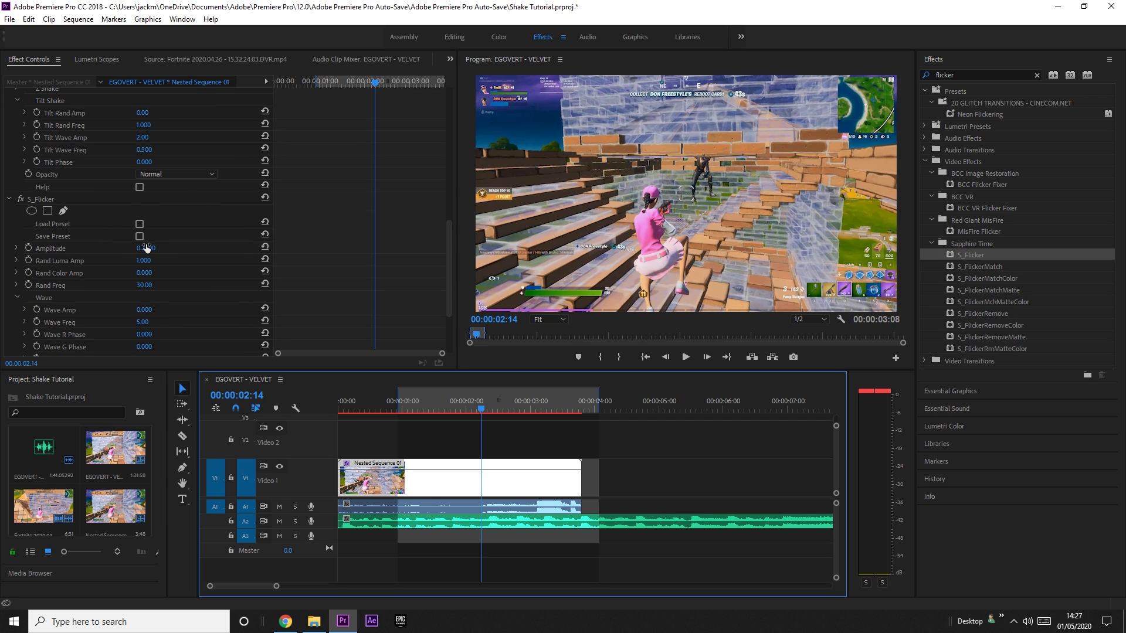
{"action": "left_click_drag", "start_coordinate": [144, 249], "coordinate": [133, 250]}
{"action": "left_click", "coordinate": [28, 248]}
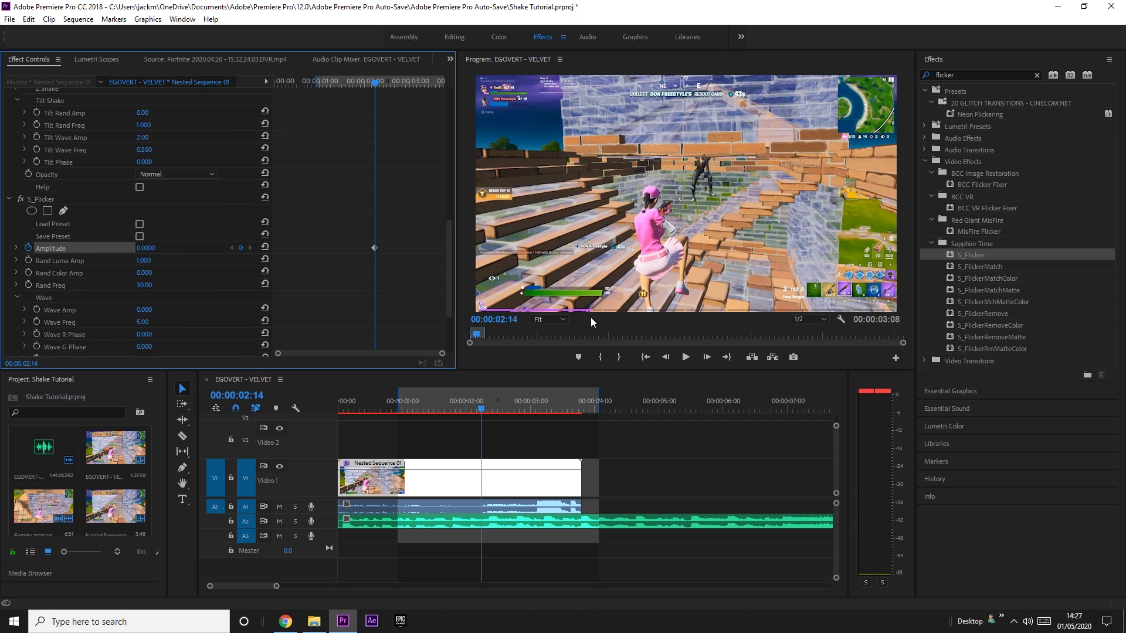
Step: Add an S_Flicker Amplitude keyframe of 0.15 at 00:00:02:15
{"action": "key", "text": "Right"}
{"action": "left_click", "coordinate": [152, 247]}
{"action": "type", "text": "0"}
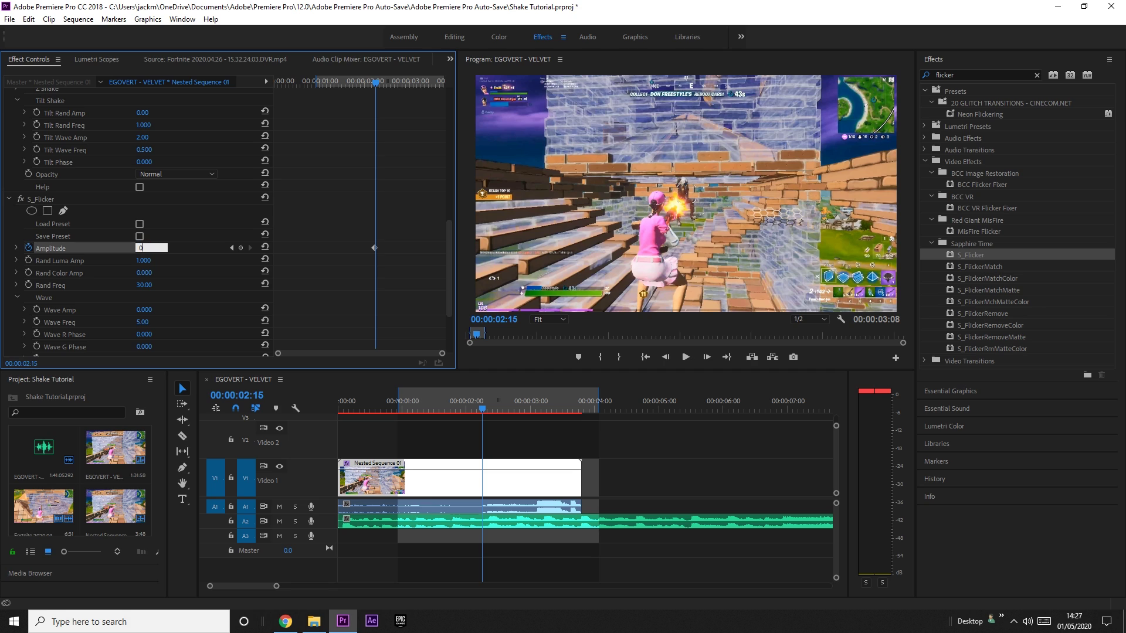
{"action": "type", "text": ".15"}
{"action": "key", "text": "Return"}
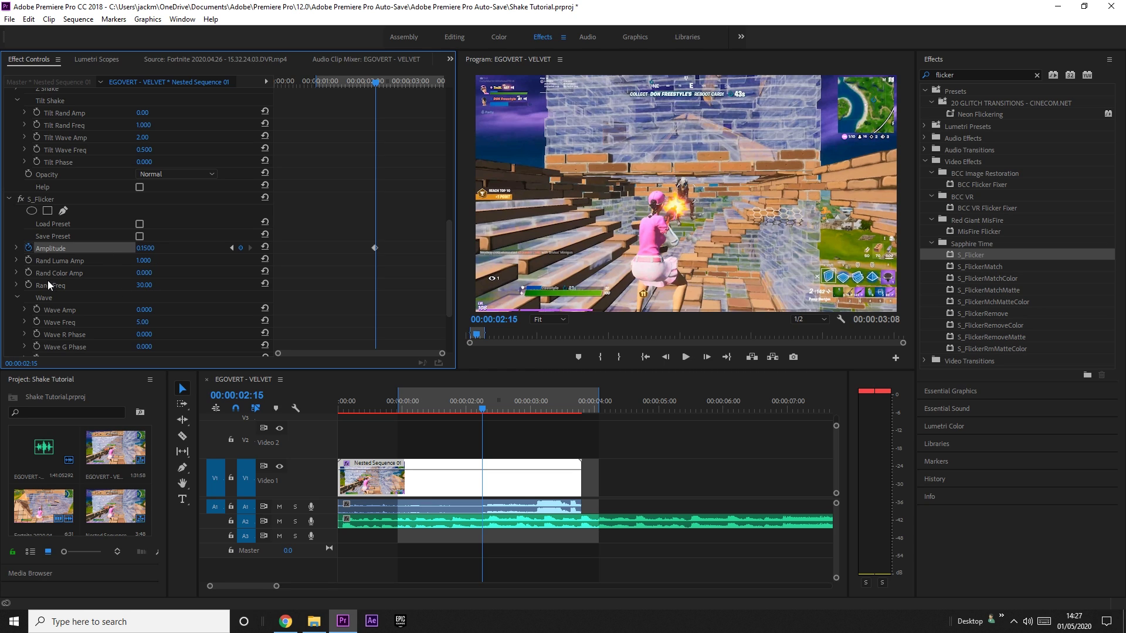
Step: Set S_Flicker's Rand Freq to 45 and play back the clip to preview the flicker
{"action": "left_click", "coordinate": [144, 285]}
{"action": "type", "text": "45"}
{"action": "key", "text": "Return"}
{"action": "left_click", "coordinate": [447, 404]}
{"action": "key", "text": "space"}
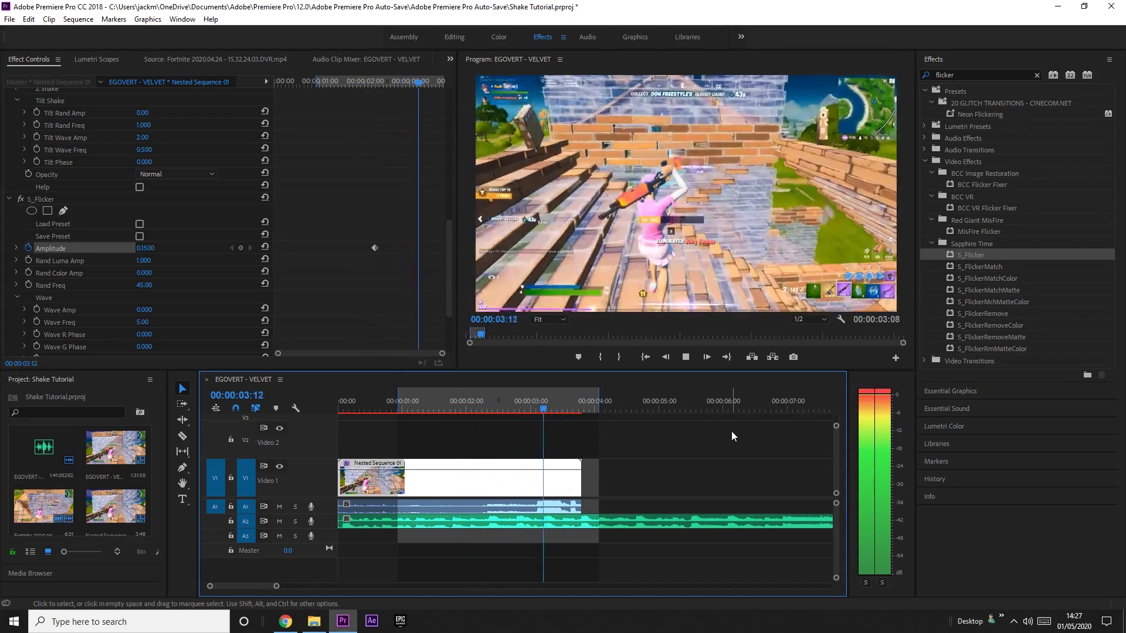
Step: Add an S_Flicker Amplitude keyframe of 0 at 00:00:03:43 and play back the fading flicker
{"action": "mouse_move", "coordinate": [506, 405]}
{"action": "left_mouse_down"}
{"action": "mouse_move", "coordinate": [577, 401]}
{"action": "mouse_move", "coordinate": [508, 400]}
{"action": "mouse_move", "coordinate": [548, 401]}
{"action": "mouse_move", "coordinate": [522, 401]}
{"action": "left_mouse_up"}
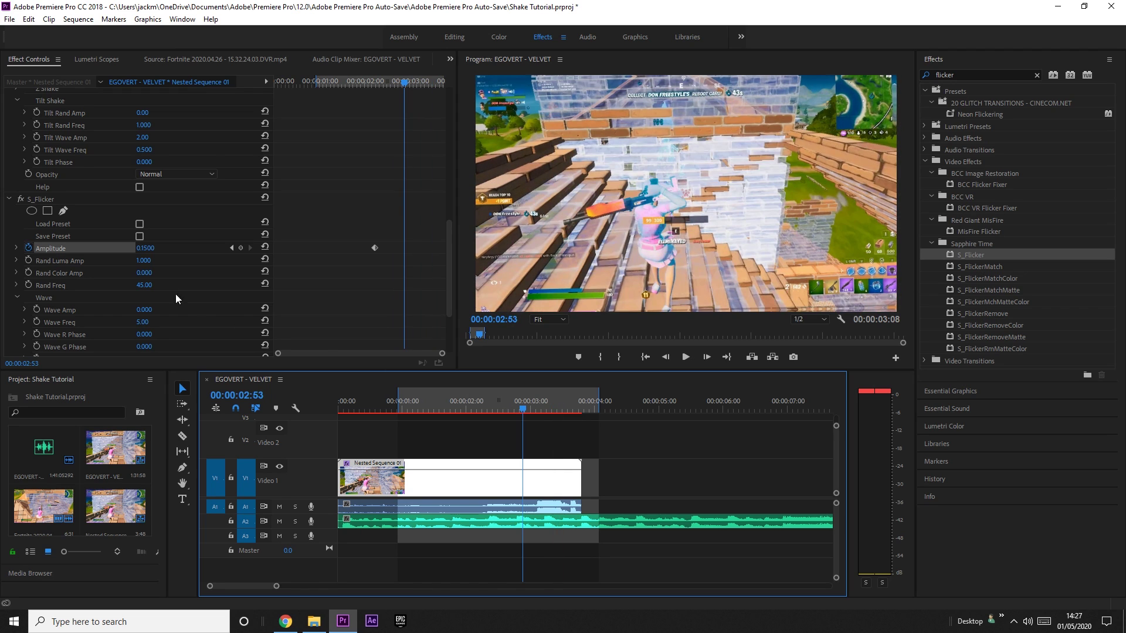
{"action": "scroll", "coordinate": [175, 293], "scroll_direction": "down", "scroll_amount": 3}
{"action": "scroll", "coordinate": [332, 173], "scroll_direction": "up", "scroll_amount": 3}
{"action": "left_click_drag", "start_coordinate": [406, 82], "coordinate": [441, 83]}
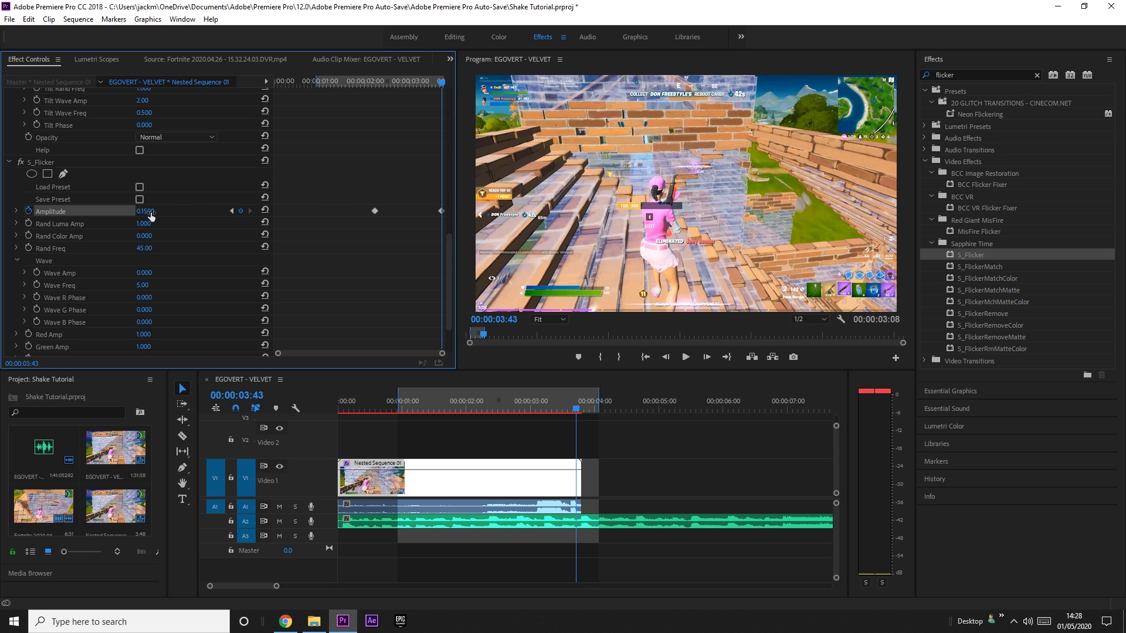
{"action": "left_click", "coordinate": [441, 406]}
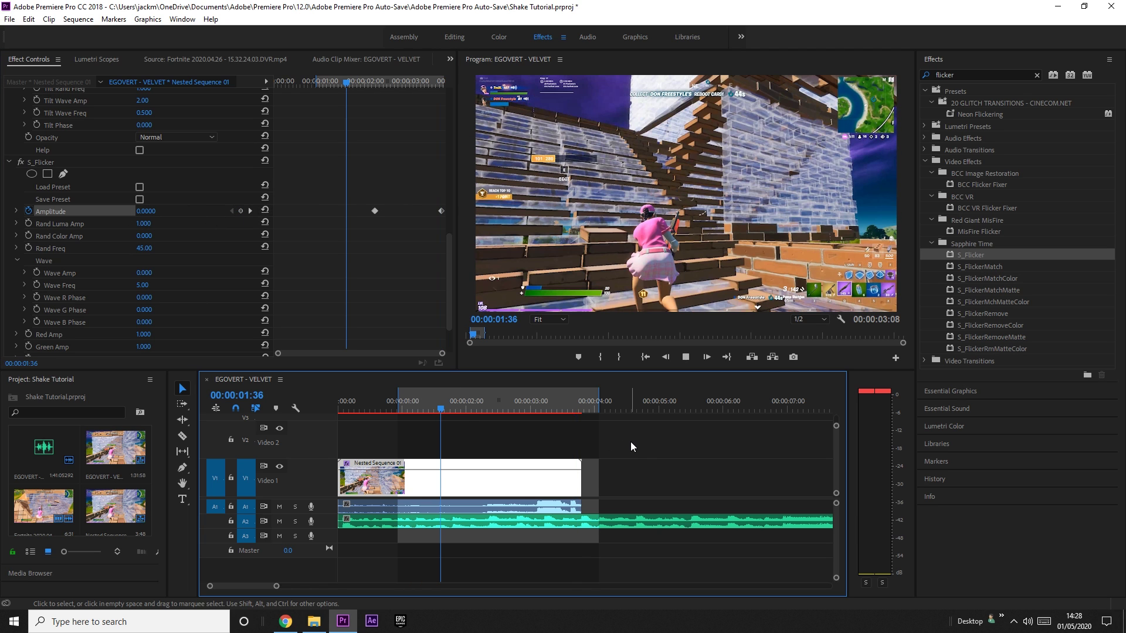
{"action": "key", "text": "space"}
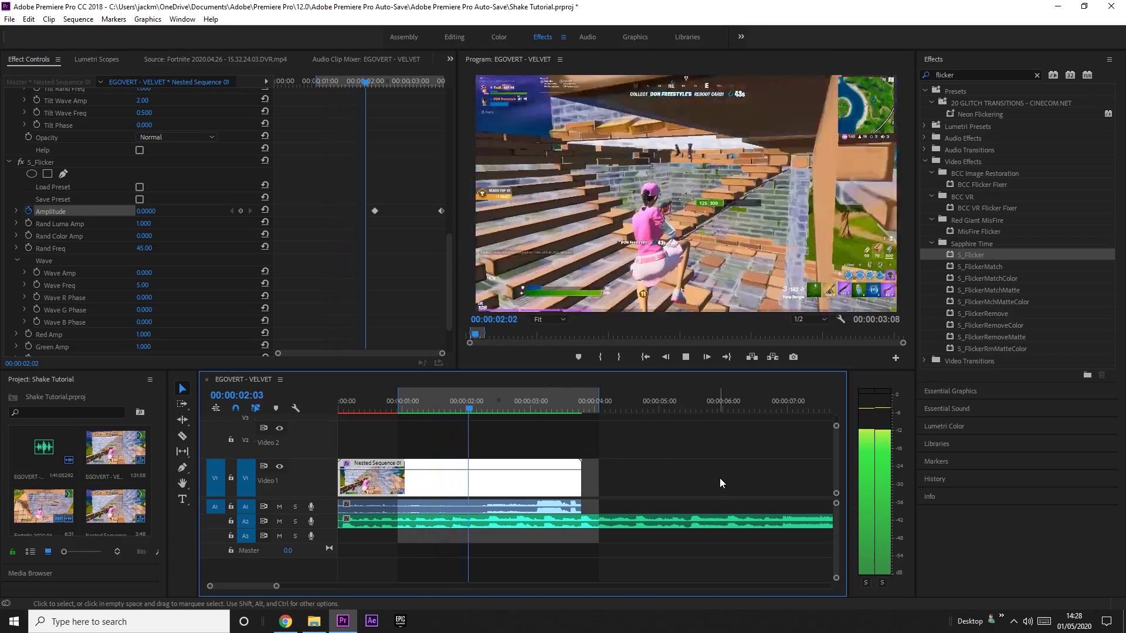
Step: Remove the S_Flicker effect from the nested clip
{"action": "left_click_drag", "start_coordinate": [524, 408], "coordinate": [497, 405]}
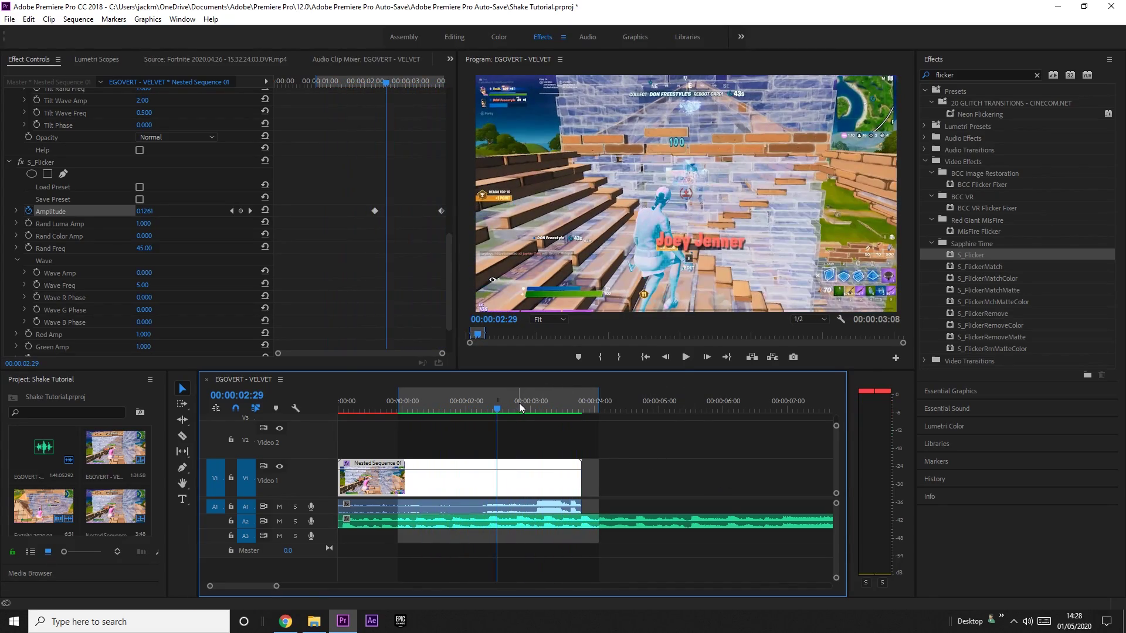
{"action": "scroll", "coordinate": [211, 288], "scroll_direction": "down", "scroll_amount": 2}
{"action": "scroll", "coordinate": [214, 293], "scroll_direction": "up", "scroll_amount": 2}
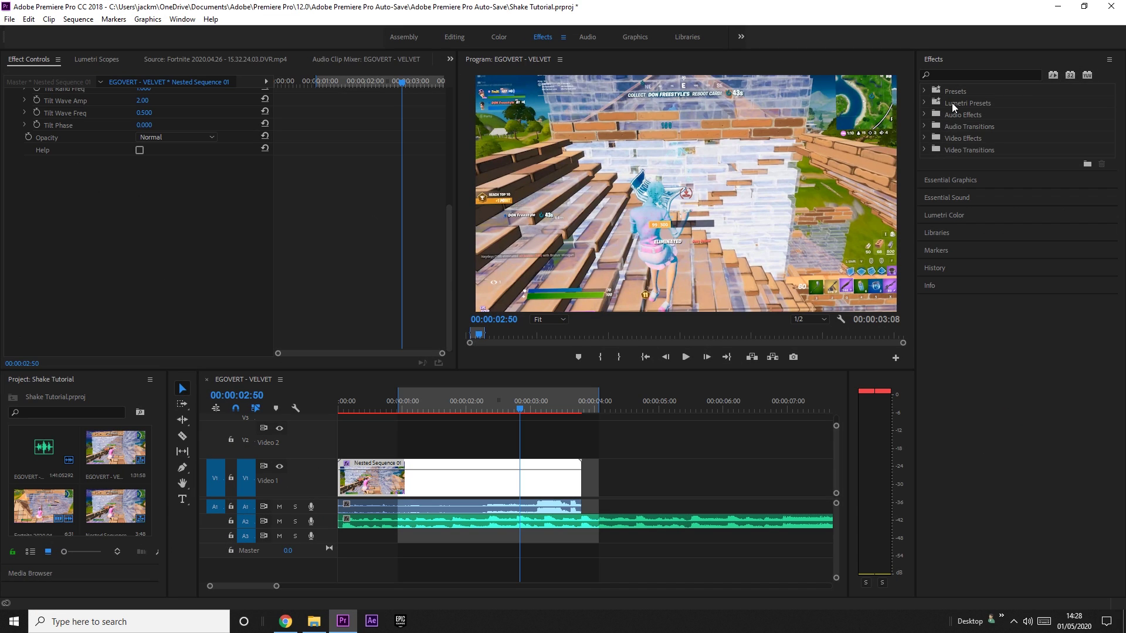
{"action": "key", "text": "ctrl+s"}
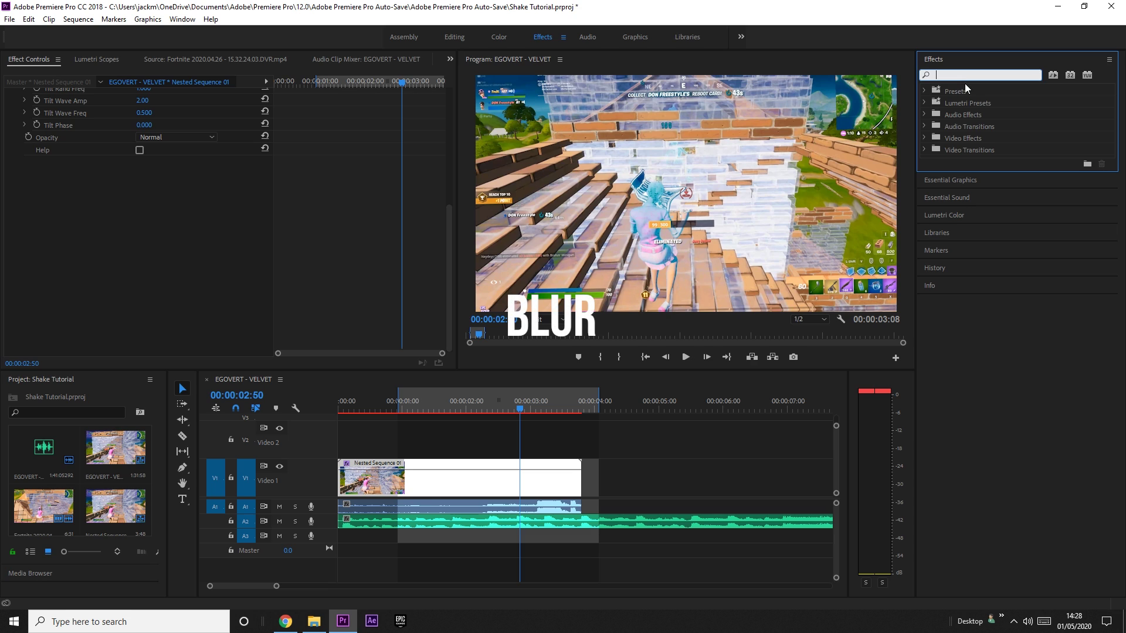
Step: Search the effects for "lens blur" and "camera blur", and apply Camera Blur to the nested clip
{"action": "type", "text": "lens b"}
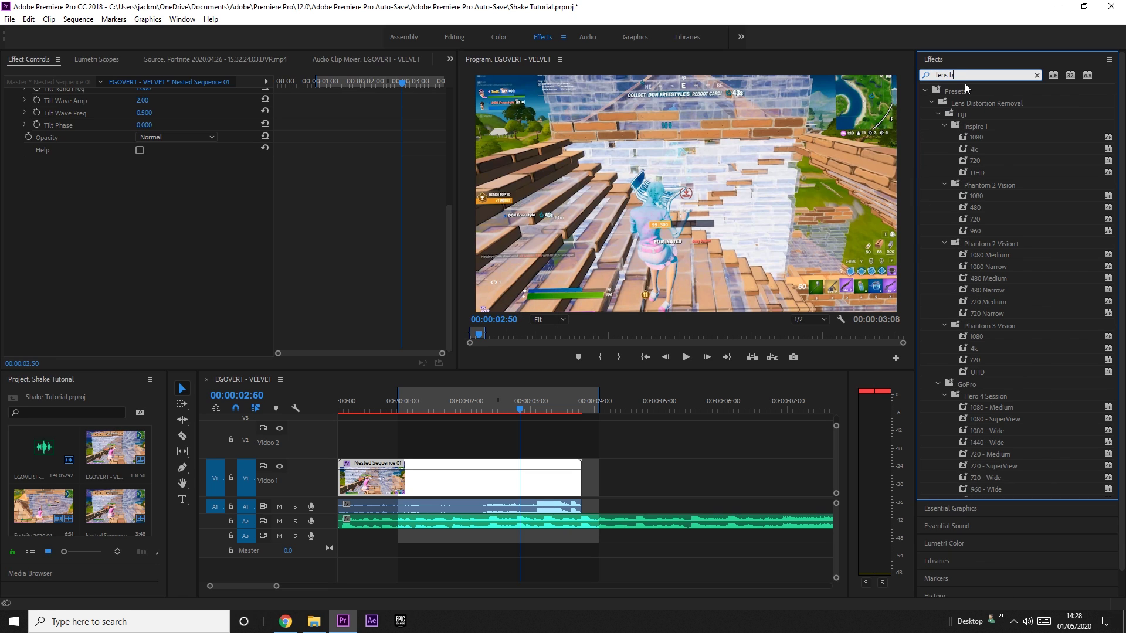
{"action": "type", "text": "lur"}
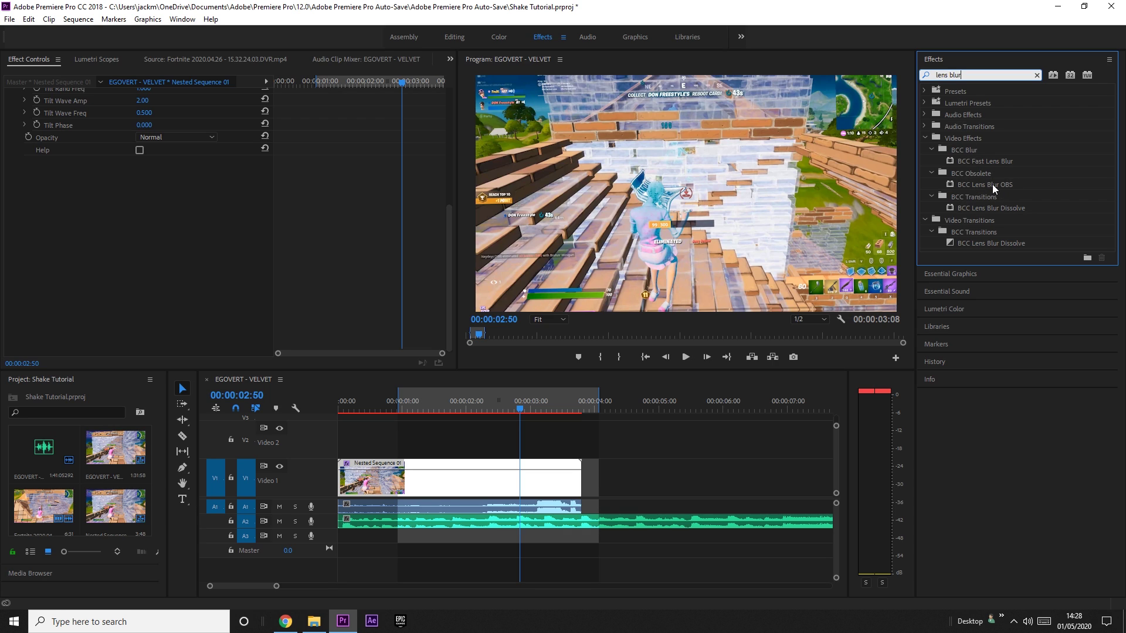
{"action": "left_click", "coordinate": [1036, 75]}
{"action": "type", "text": "camera blur"}
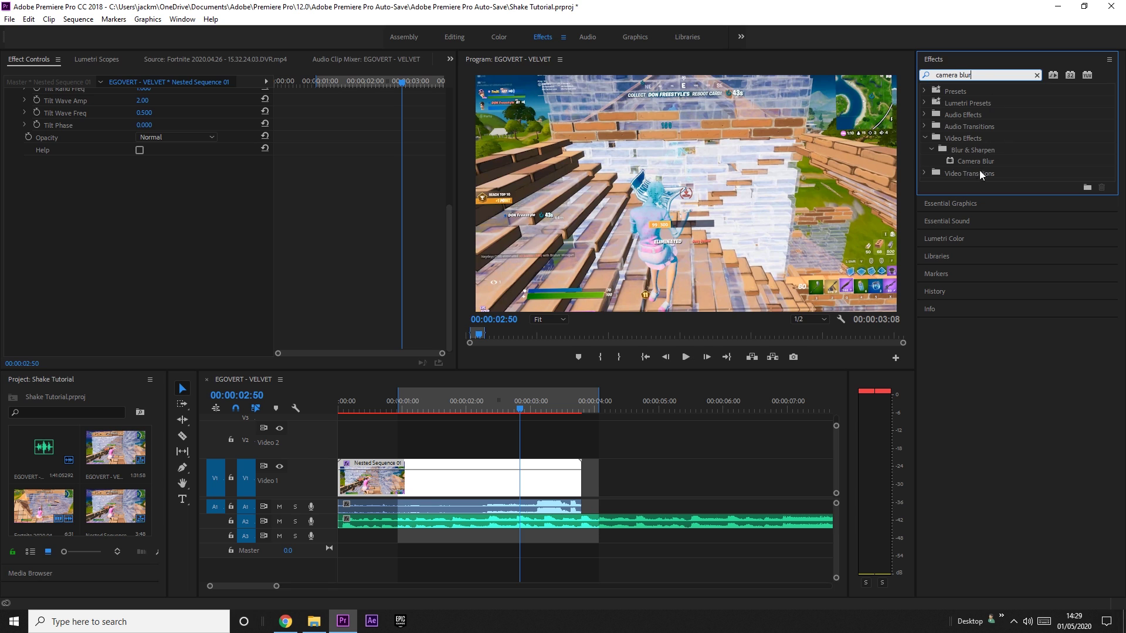
{"action": "left_click_drag", "start_coordinate": [978, 161], "coordinate": [461, 476]}
Step: Keyframe Camera Blur's Percent Blur at 0 on 00:00:02:16 and at 10 on 00:00:02:17
{"action": "left_click_drag", "start_coordinate": [502, 389], "coordinate": [487, 413]}
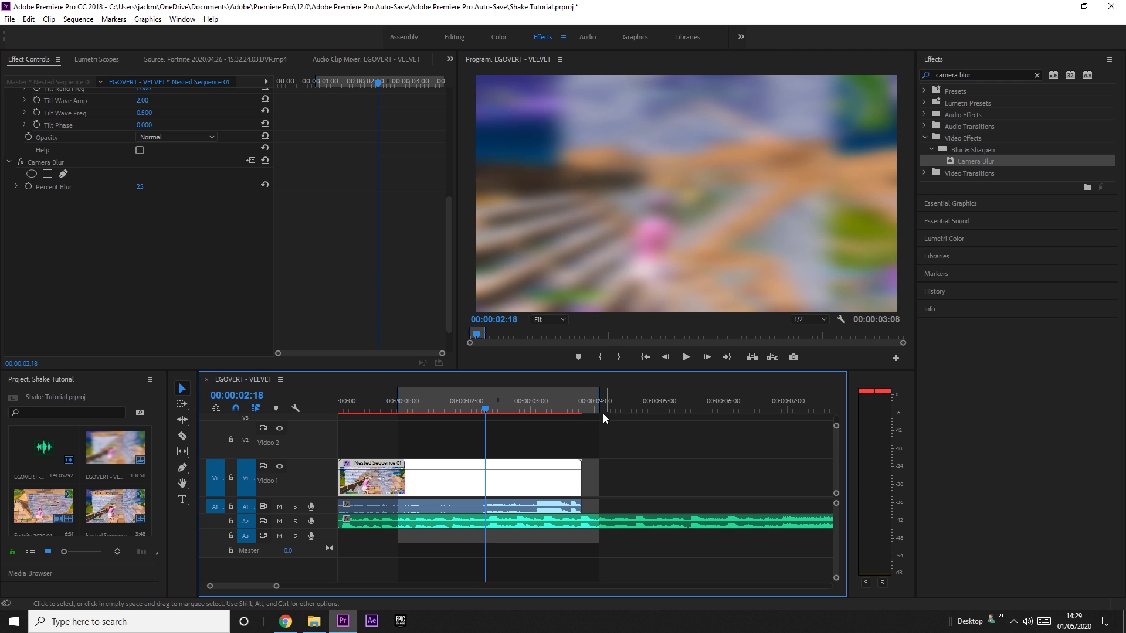
{"action": "left_click_drag", "start_coordinate": [141, 187], "coordinate": [94, 186]}
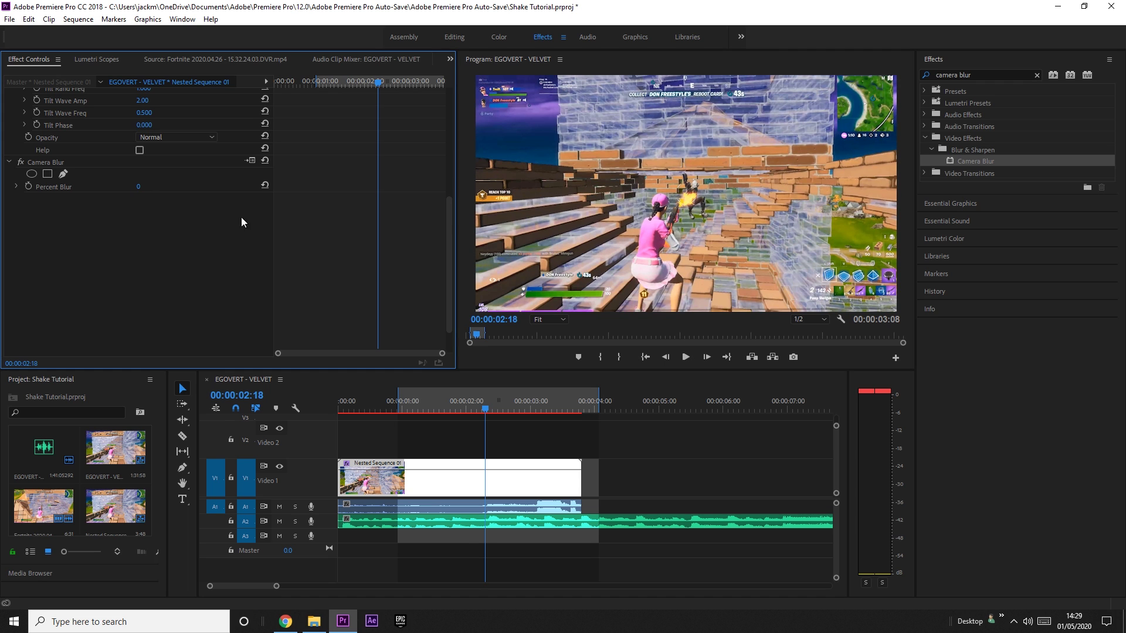
{"action": "left_click_drag", "start_coordinate": [488, 410], "coordinate": [485, 413]}
{"action": "key", "text": "Right"}
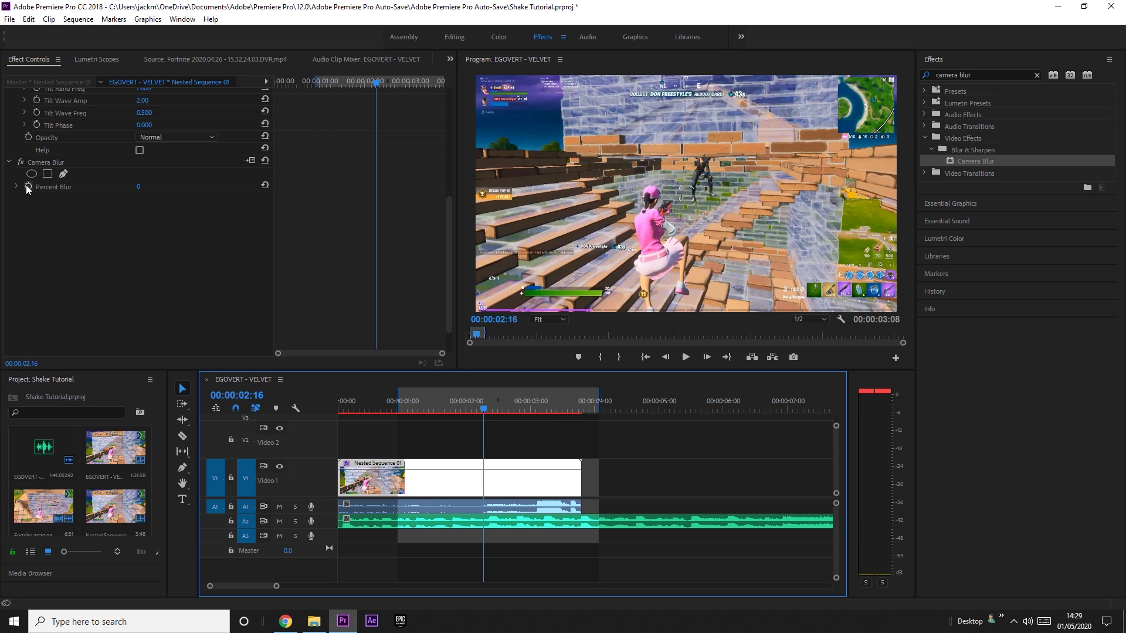
{"action": "left_click", "coordinate": [28, 186]}
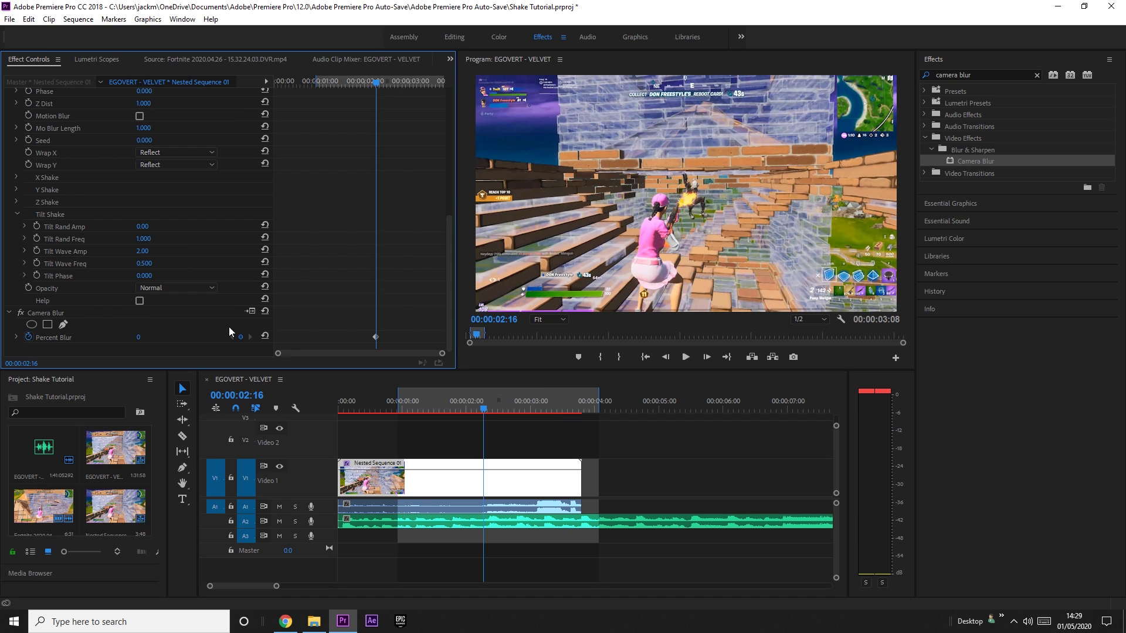
{"action": "key", "text": "Right"}
{"action": "mouse_move", "coordinate": [139, 337]}
{"action": "left_mouse_down"}
{"action": "mouse_move", "coordinate": [156, 337]}
{"action": "mouse_move", "coordinate": [141, 337]}
{"action": "left_mouse_up"}
{"action": "left_click", "coordinate": [141, 337]}
{"action": "type", "text": "10"}
{"action": "key", "text": "Return"}
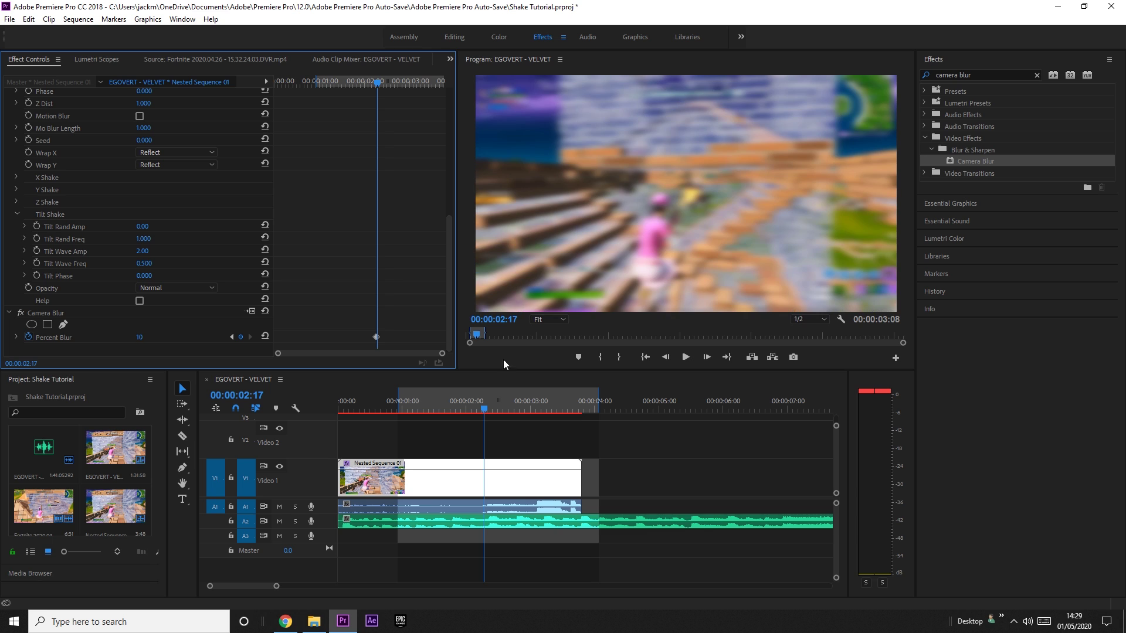
Step: Add a Percent Blur keyframe of 0 at 00:00:03:09 and play back the clip to preview the blur
{"action": "left_click_drag", "start_coordinate": [504, 410], "coordinate": [539, 409]}
{"action": "left_click_drag", "start_coordinate": [141, 337], "coordinate": [137, 338]}
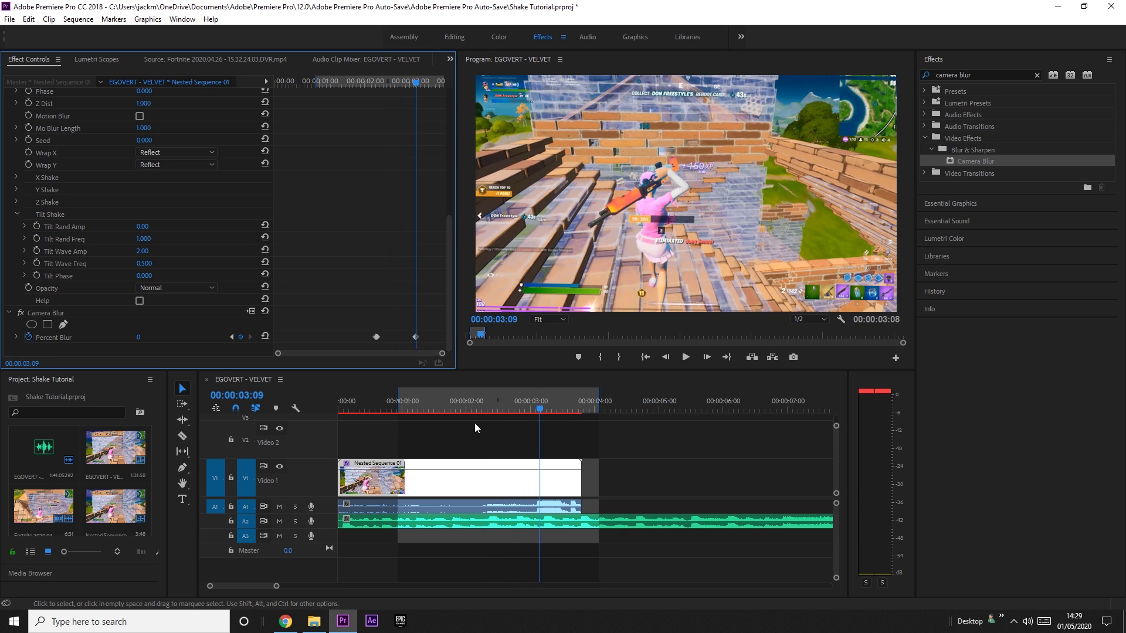
{"action": "left_click", "coordinate": [497, 426]}
{"action": "key", "text": "space"}
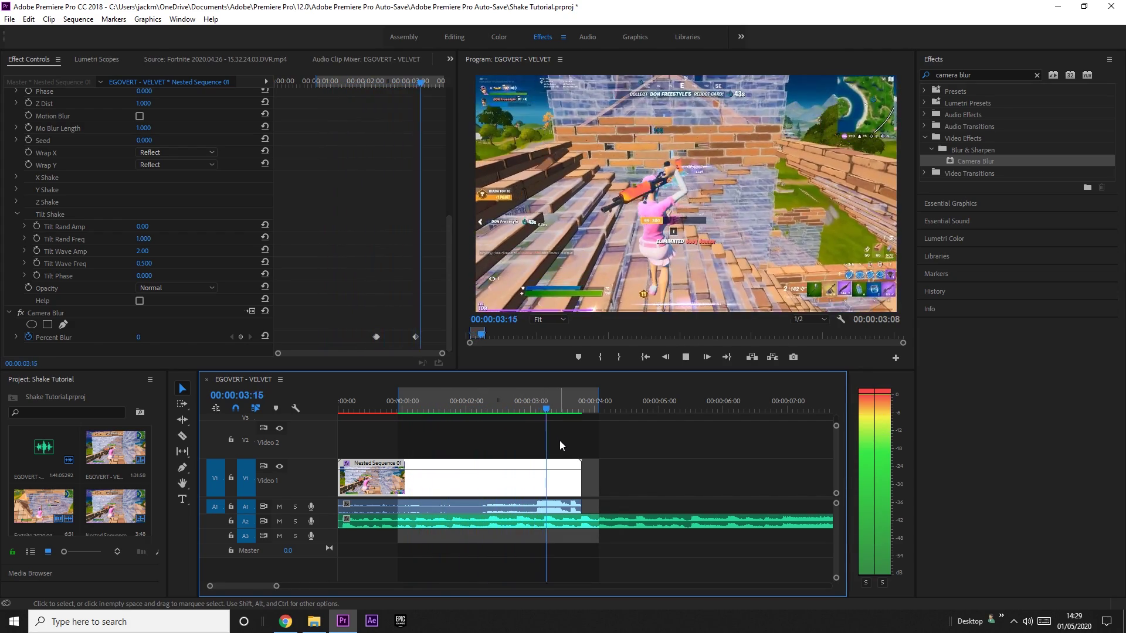
Step: Delete the Camera Blur effect from the nested clip
{"action": "left_click_drag", "start_coordinate": [512, 406], "coordinate": [408, 405]}
{"action": "left_click", "coordinate": [66, 312]}
{"action": "key", "text": "Delete"}
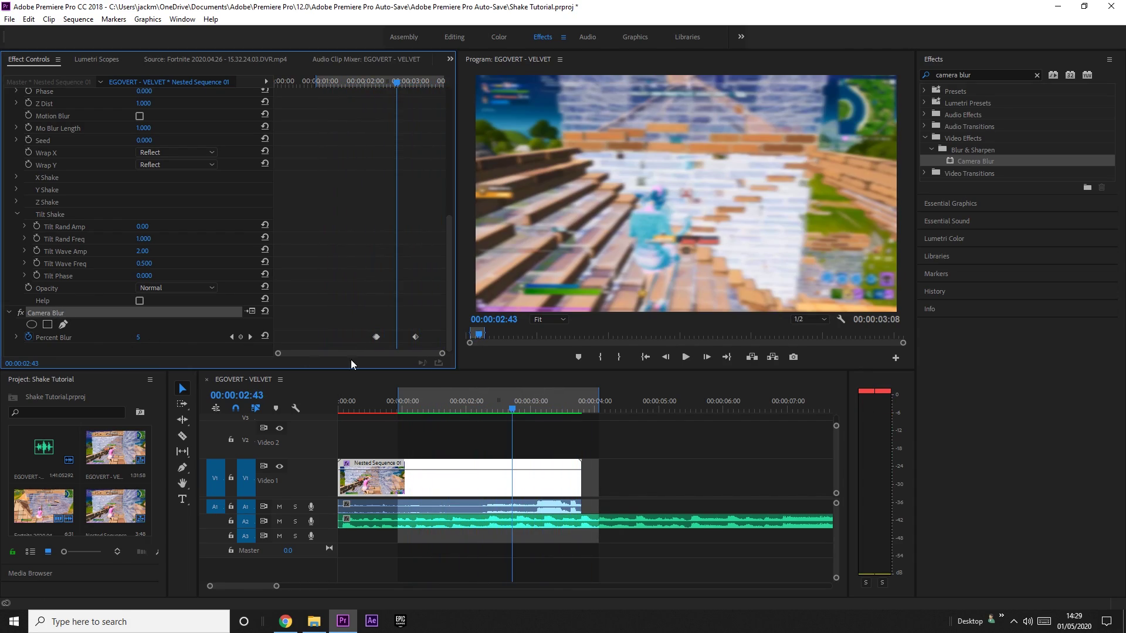
Step: Search the effects for "bcc lens blur" and apply BCC Fast Lens Blur to the nested clip
{"action": "left_click", "coordinate": [1036, 74]}
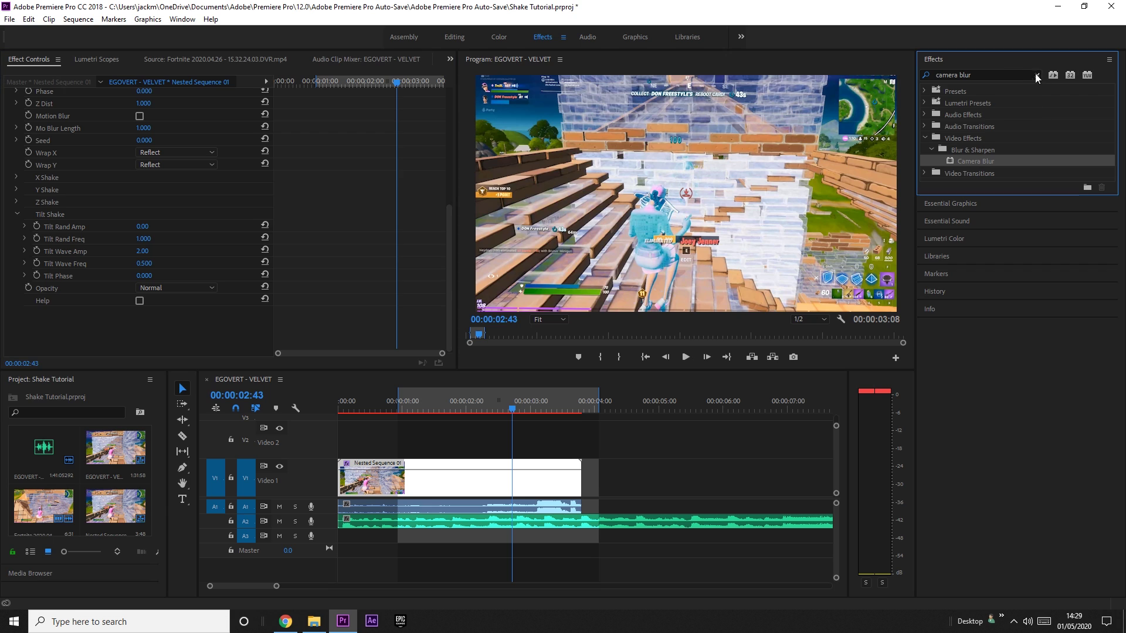
{"action": "type", "text": "bcc"}
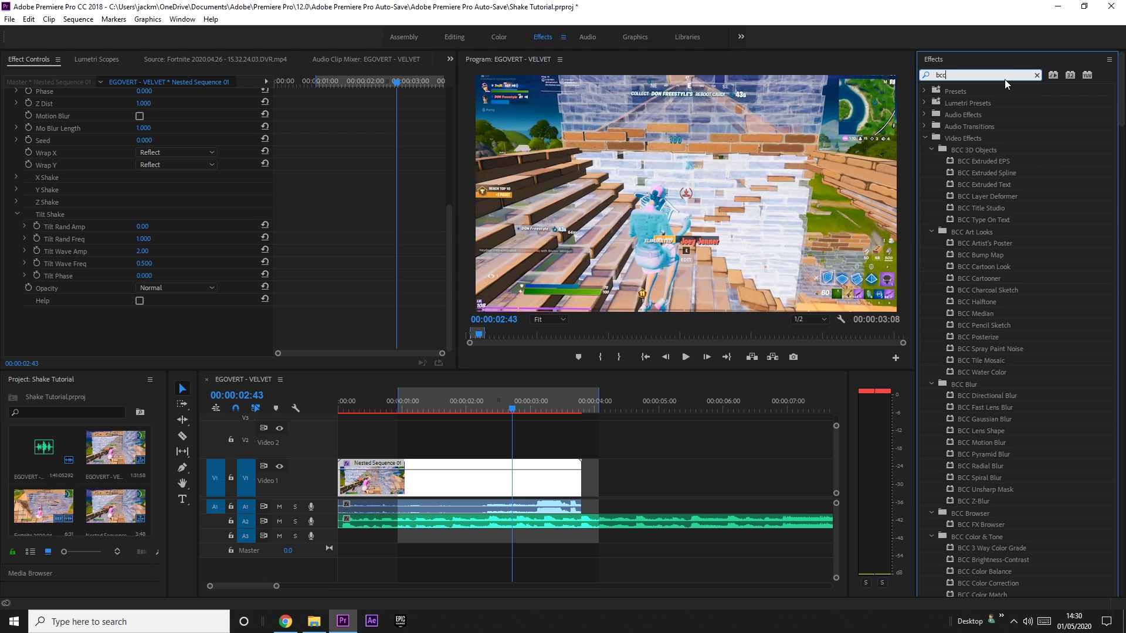
{"action": "type", "text": " lens "}
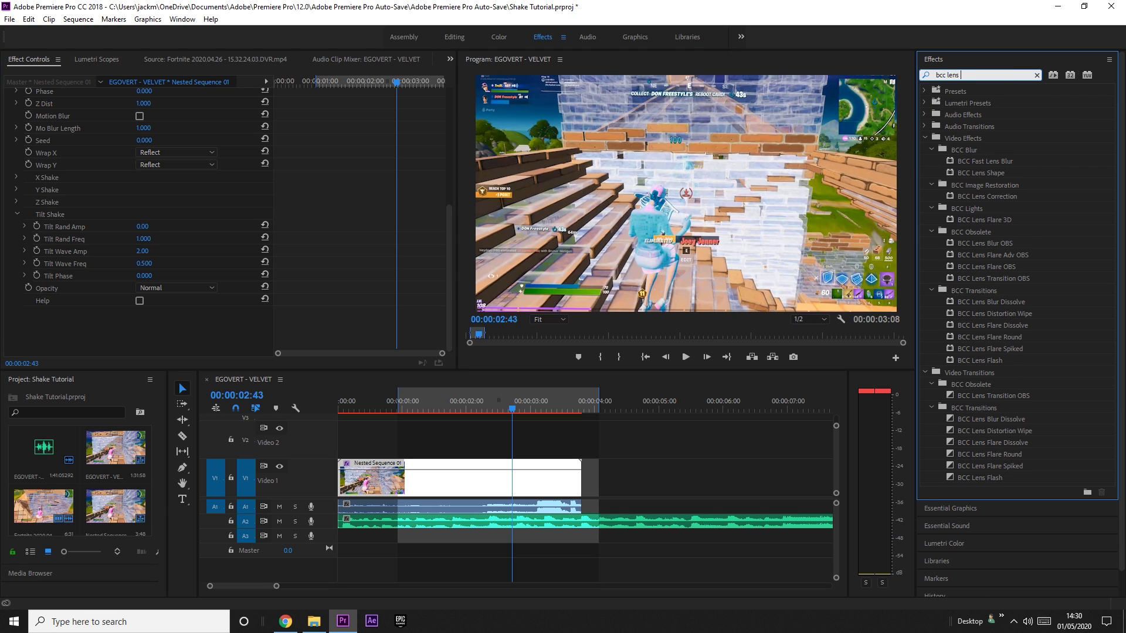
{"action": "type", "text": "blur"}
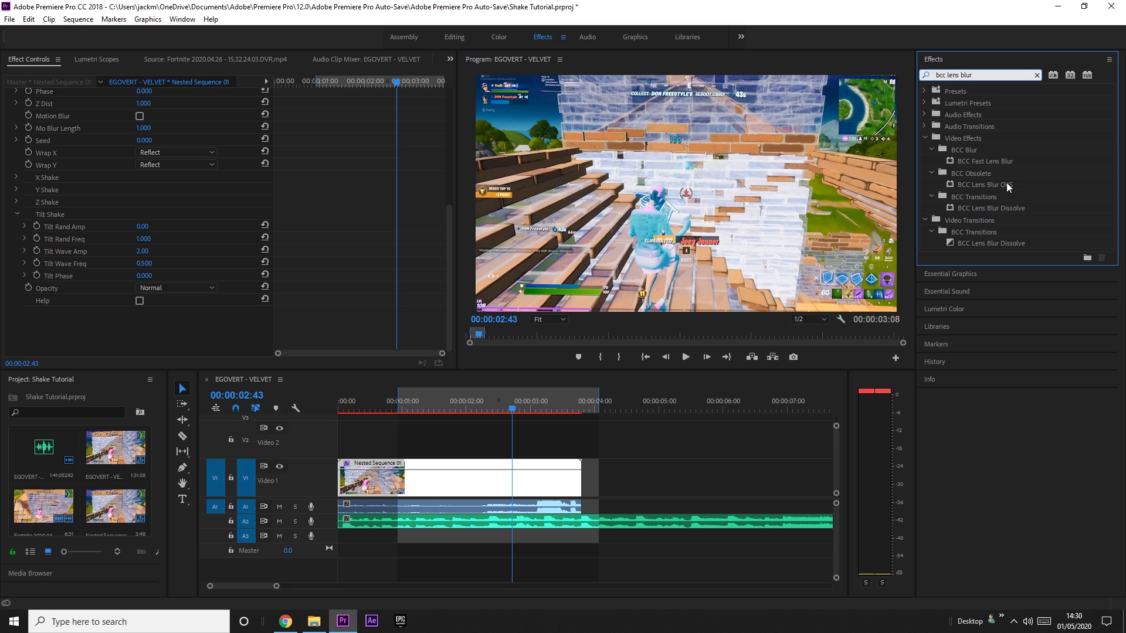
{"action": "left_click", "coordinate": [983, 159]}
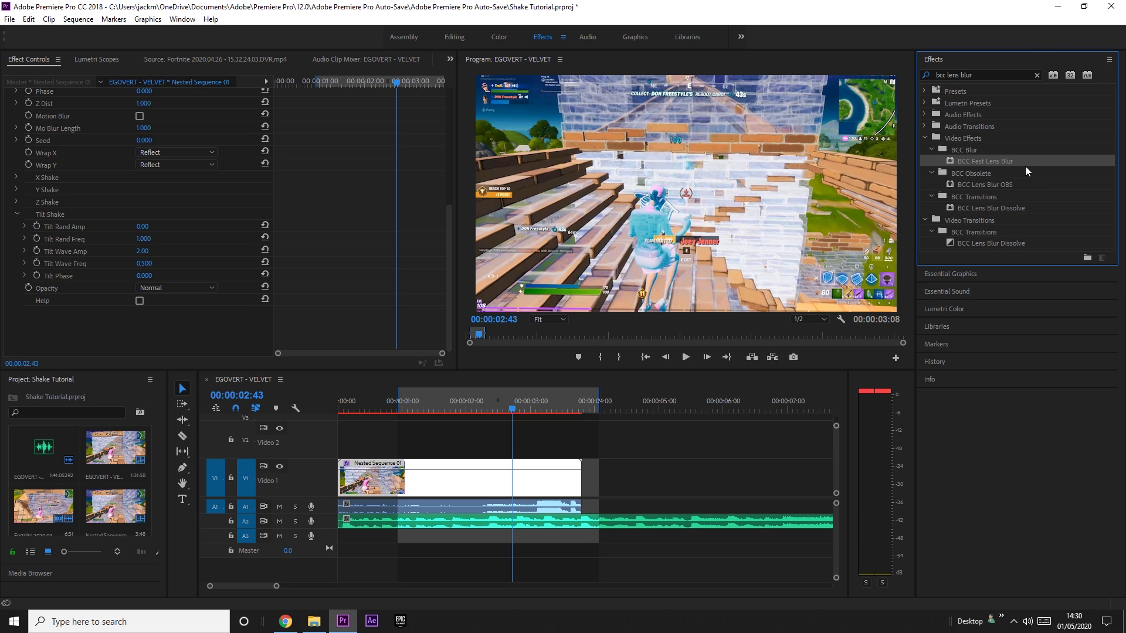
{"action": "left_click_drag", "start_coordinate": [1001, 158], "coordinate": [510, 478]}
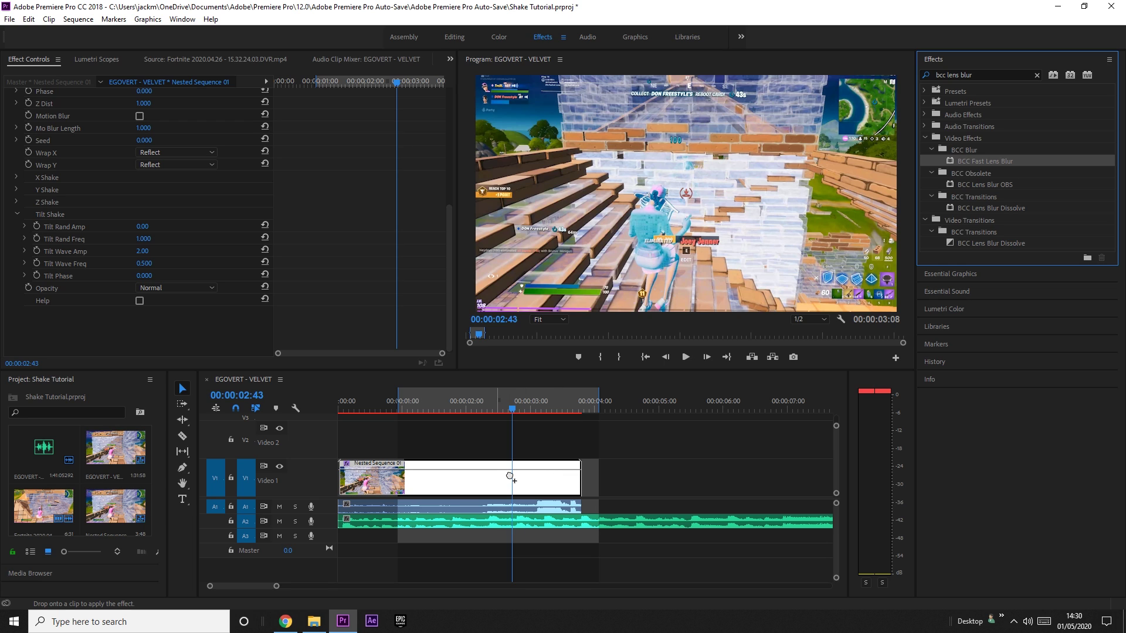
{"action": "left_click_drag", "start_coordinate": [510, 478], "coordinate": [510, 478]}
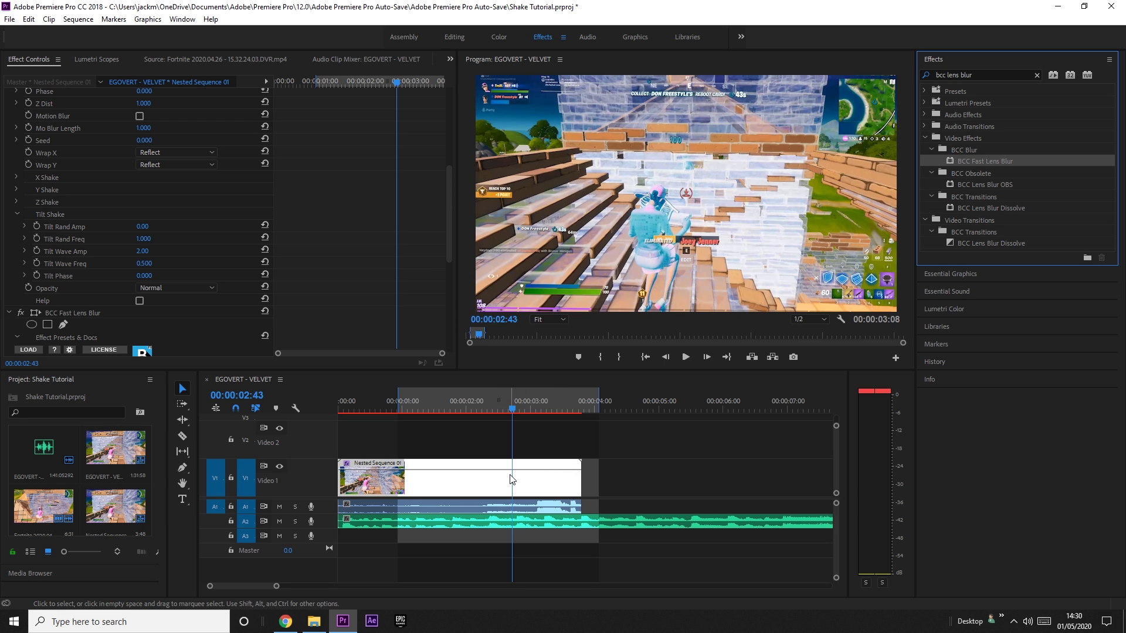
Step: Set BCC Fast Lens Blur's Quality to Sharper and its Iris Scale to 0
{"action": "scroll", "coordinate": [224, 279], "scroll_direction": "down", "scroll_amount": 5}
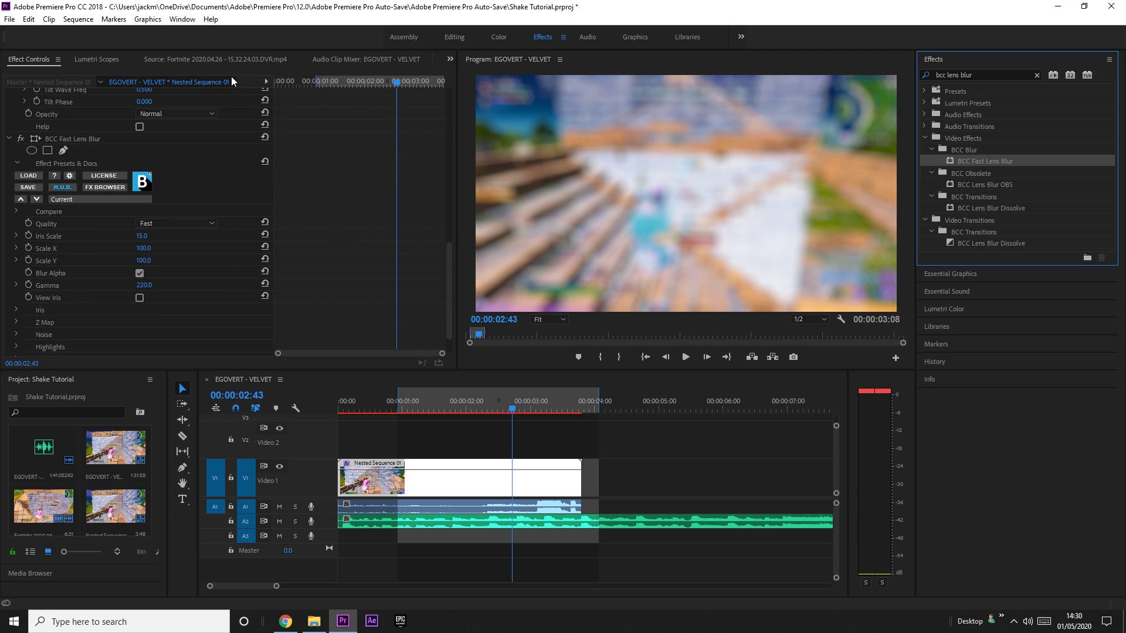
{"action": "scroll", "coordinate": [233, 82], "scroll_direction": "up", "scroll_amount": 1}
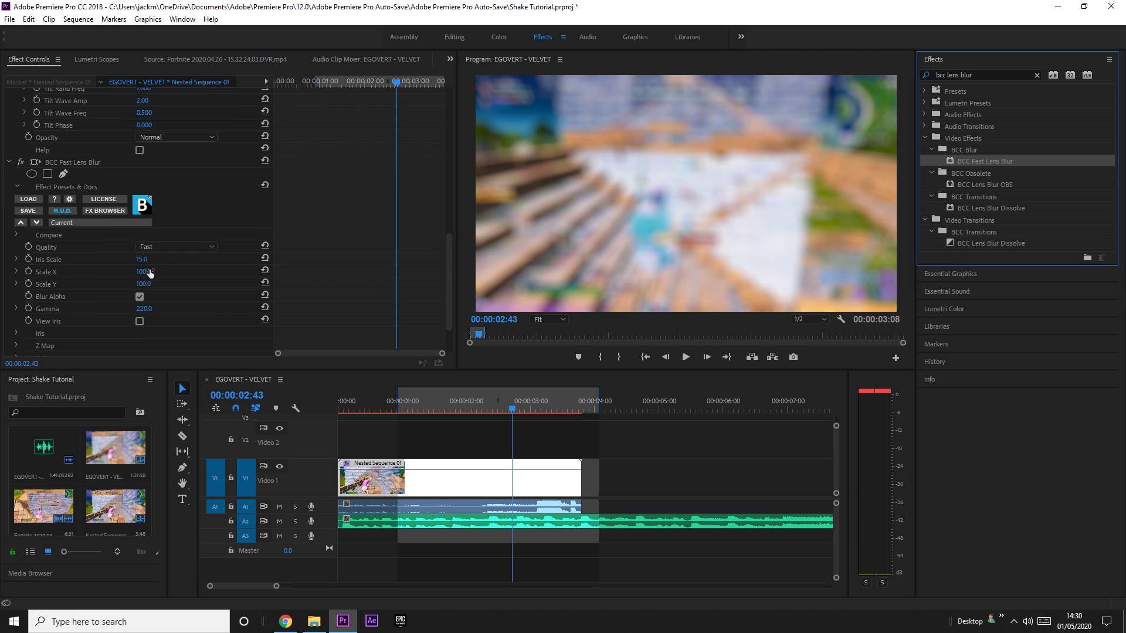
{"action": "left_click", "coordinate": [170, 247]}
{"action": "left_click", "coordinate": [174, 300]}
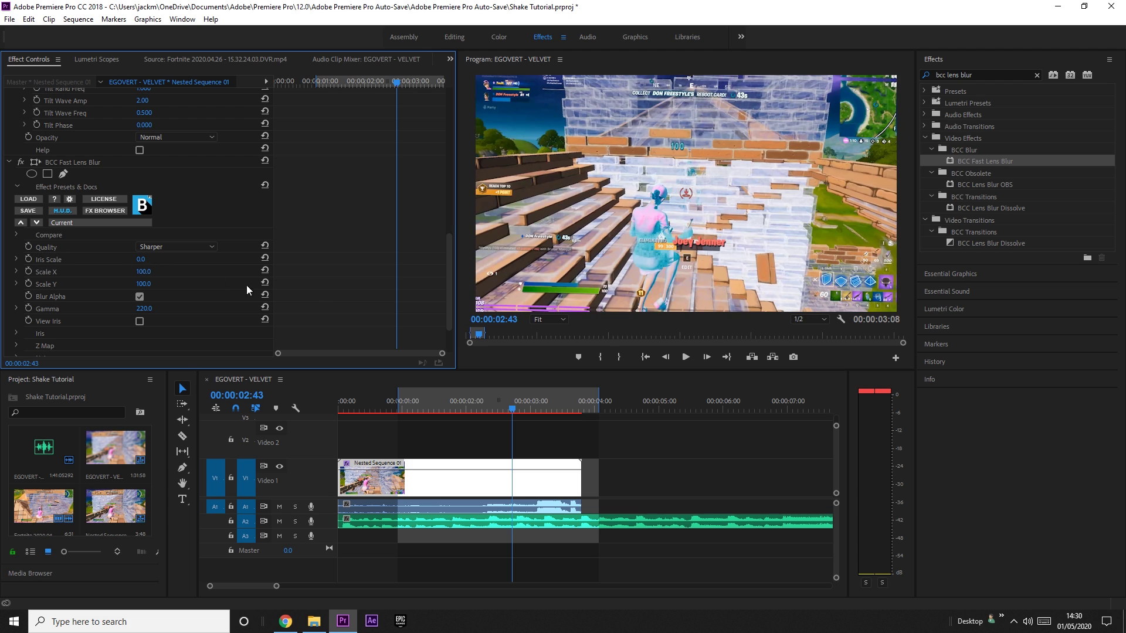
Step: Start keyframing Iris Scale at 0 on 00:00:02:16, the frame just before the shot
{"action": "key", "text": "Left"}
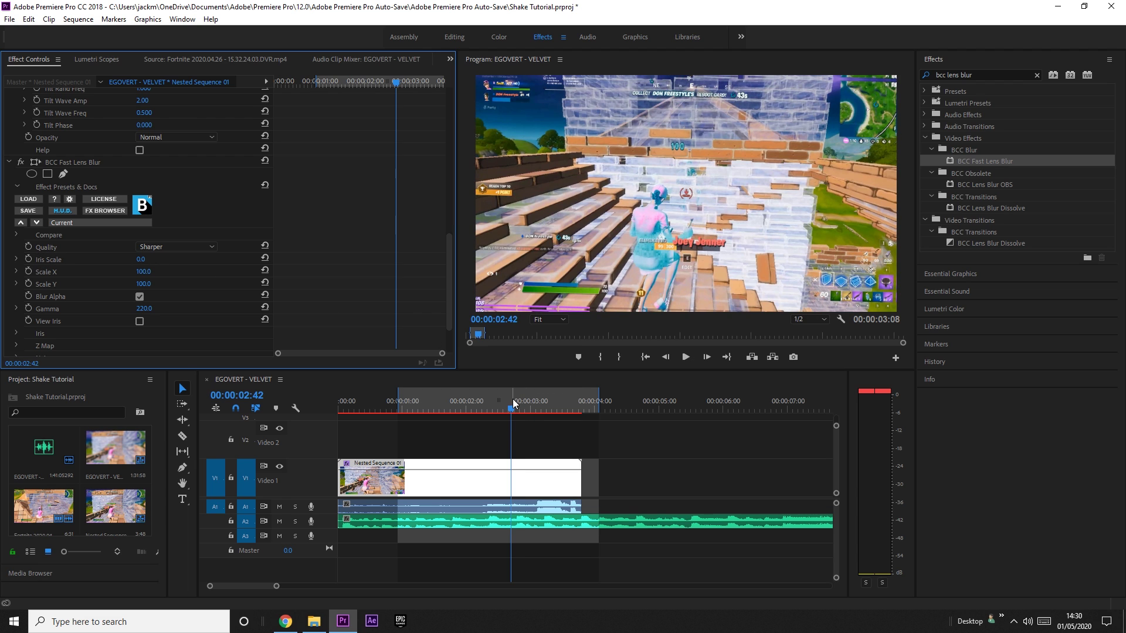
{"action": "key", "text": "Left"}
{"action": "key", "text": "Left"}
{"action": "key", "text": "Left"}
{"action": "key", "text": "Left"}
{"action": "key", "text": "Left"}
{"action": "key", "text": "Left"}
{"action": "key", "text": "Left"}
{"action": "key", "text": "Left"}
{"action": "key", "text": "Left"}
{"action": "key", "text": "Left"}
{"action": "key", "text": "Left"}
{"action": "key", "text": "Left"}
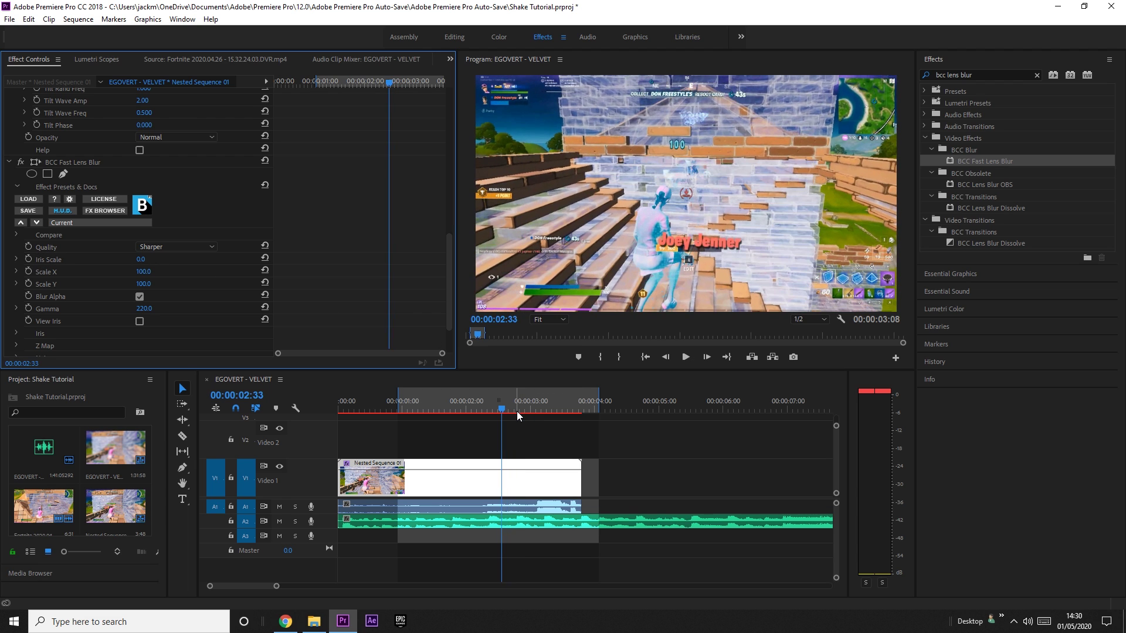
{"action": "key", "text": "Left"}
{"action": "key", "text": "Left"}
{"action": "key", "text": "Left"}
{"action": "key", "text": "Left"}
{"action": "key", "text": "Left"}
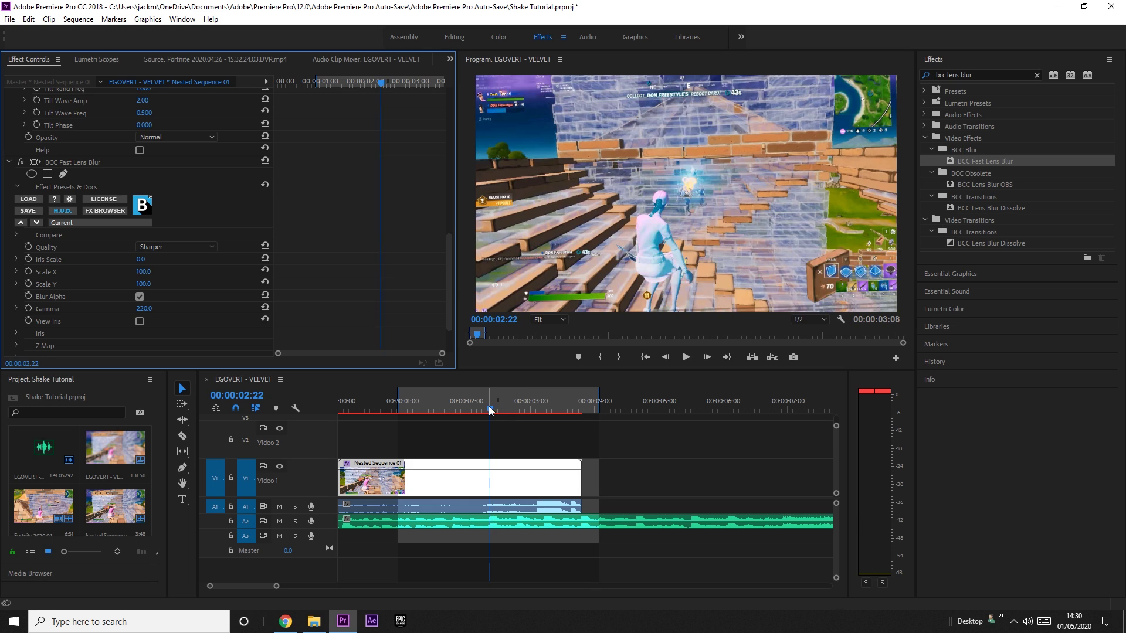
{"action": "left_click", "coordinate": [485, 410]}
{"action": "key", "text": "Left"}
{"action": "key", "text": "Left"}
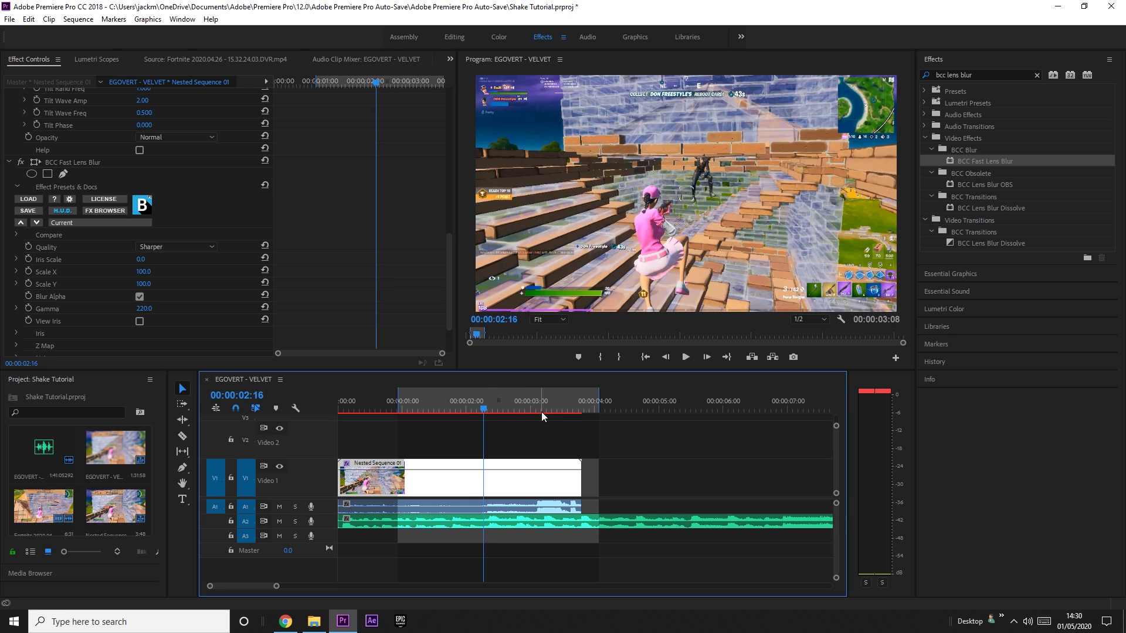
{"action": "key", "text": "Right"}
{"action": "key", "text": "Left"}
{"action": "key", "text": "Right"}
{"action": "key", "text": "Left"}
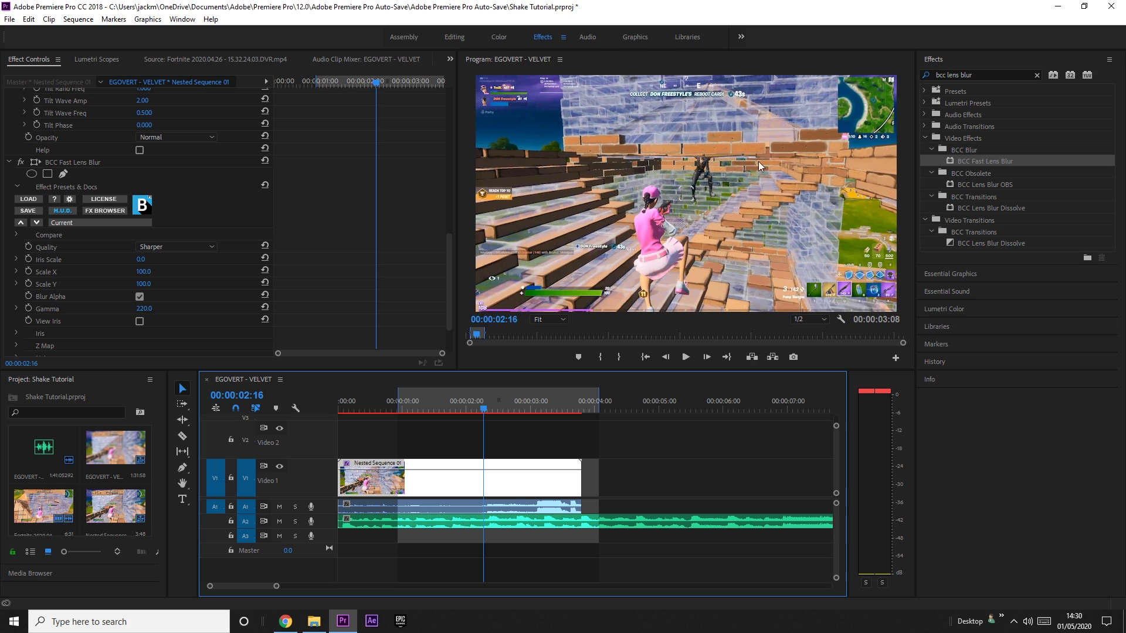
{"action": "left_click", "coordinate": [28, 259]}
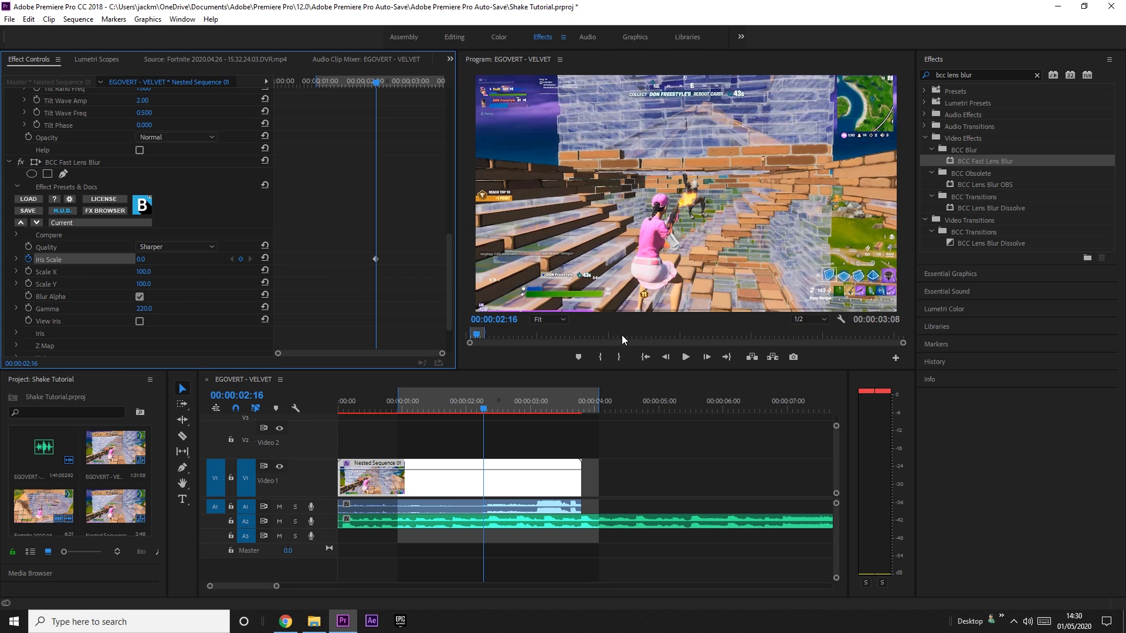
Step: Add Iris Scale keyframes of 8 at 00:00:02:17 and 0 at 00:00:03:09
{"action": "key", "text": "Right"}
{"action": "left_click", "coordinate": [141, 259]}
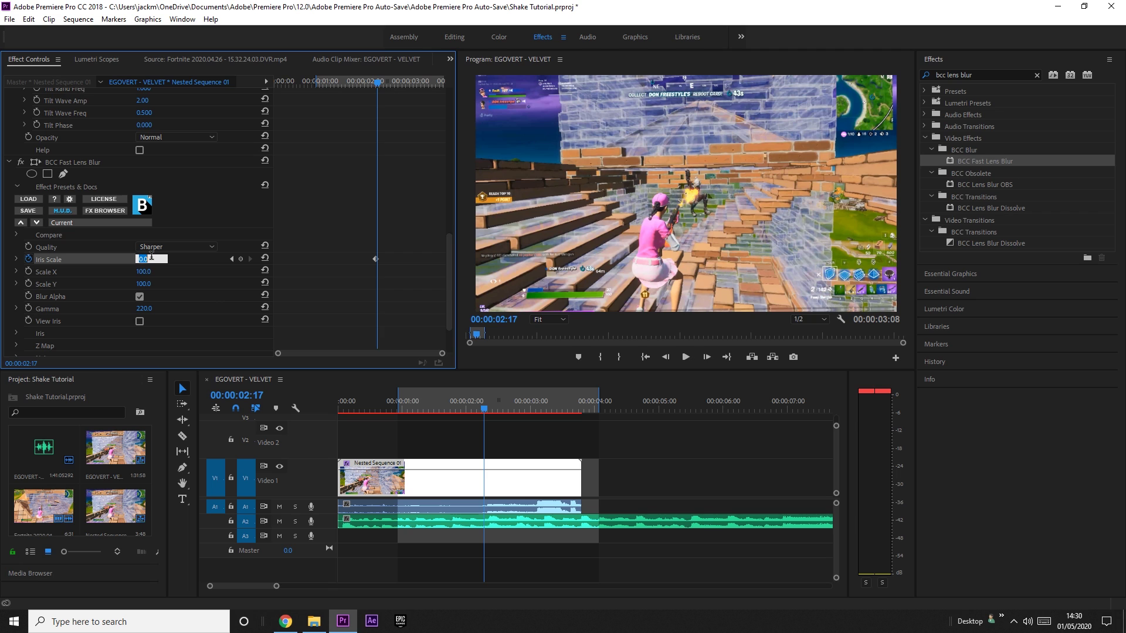
{"action": "type", "text": "8"}
{"action": "key", "text": "Return"}
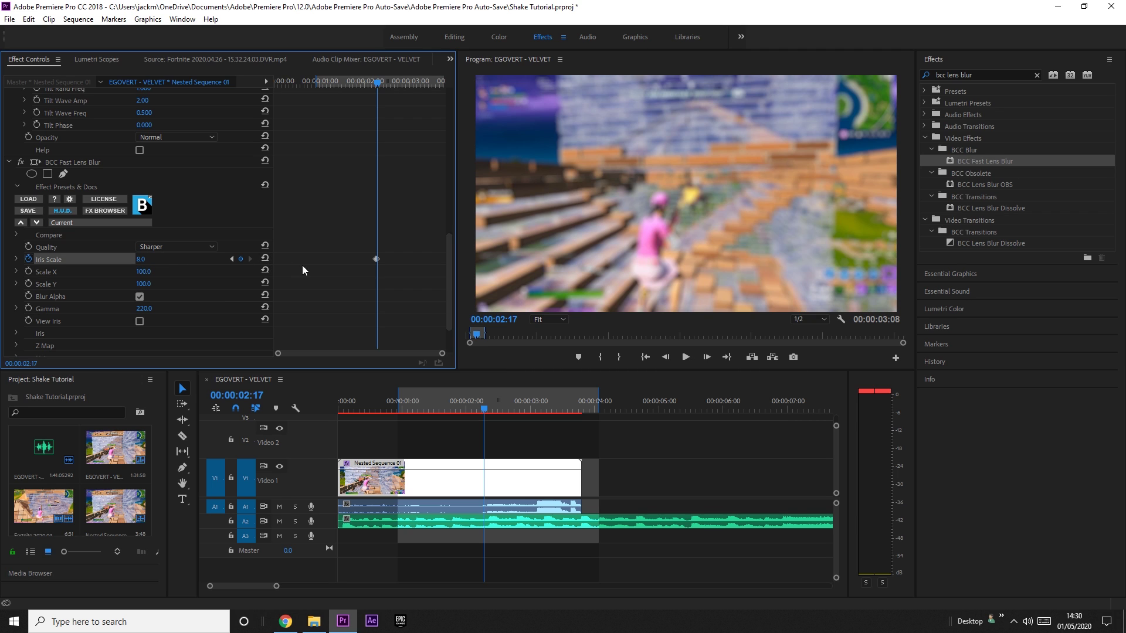
{"action": "left_click_drag", "start_coordinate": [401, 83], "coordinate": [416, 84]}
{"action": "left_click_drag", "start_coordinate": [139, 260], "coordinate": [120, 259]}
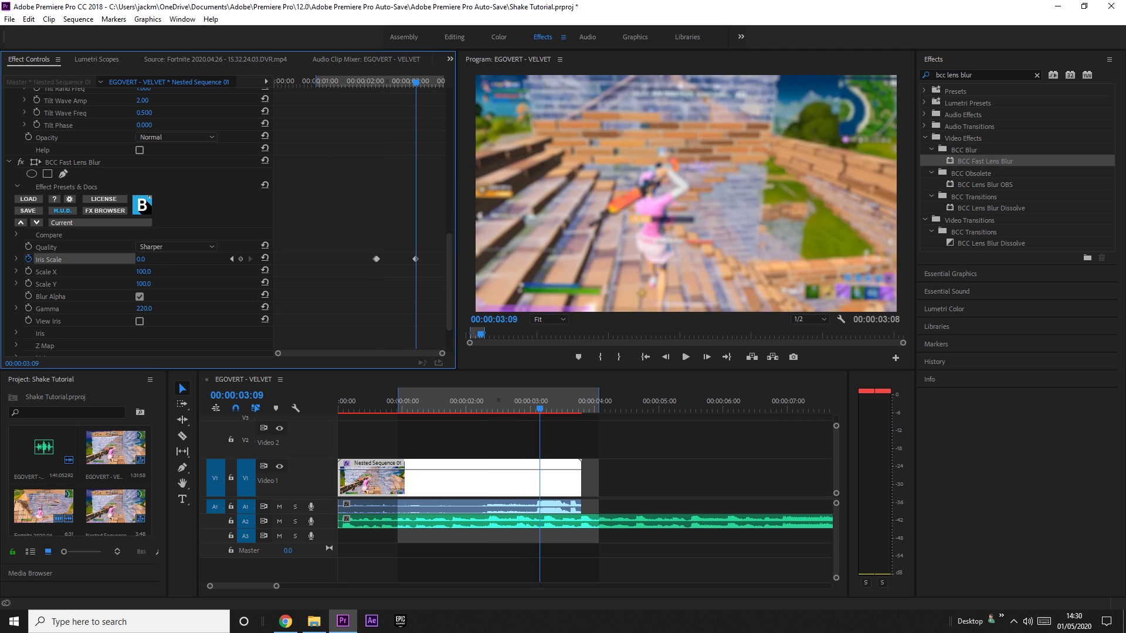
Step: Set the lens blur's Gamma to 350, checking it on the blurred frame at 00:00:02:35
{"action": "left_click_drag", "start_coordinate": [528, 403], "coordinate": [505, 402]}
{"action": "left_click", "coordinate": [153, 309]}
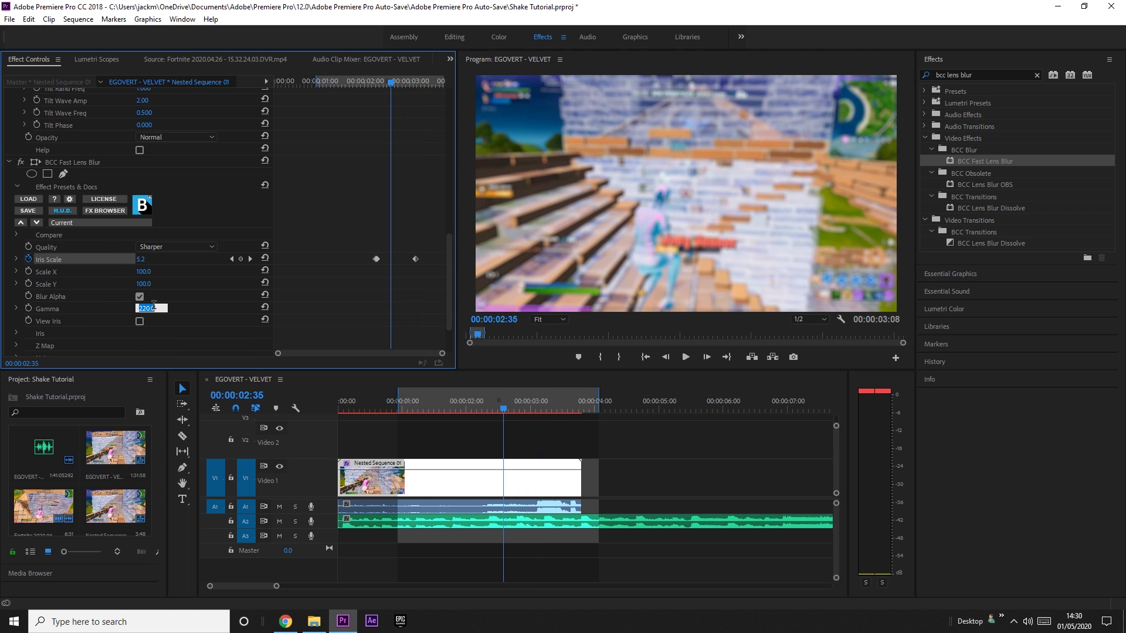
{"action": "type", "text": "350"}
{"action": "key", "text": "Return"}
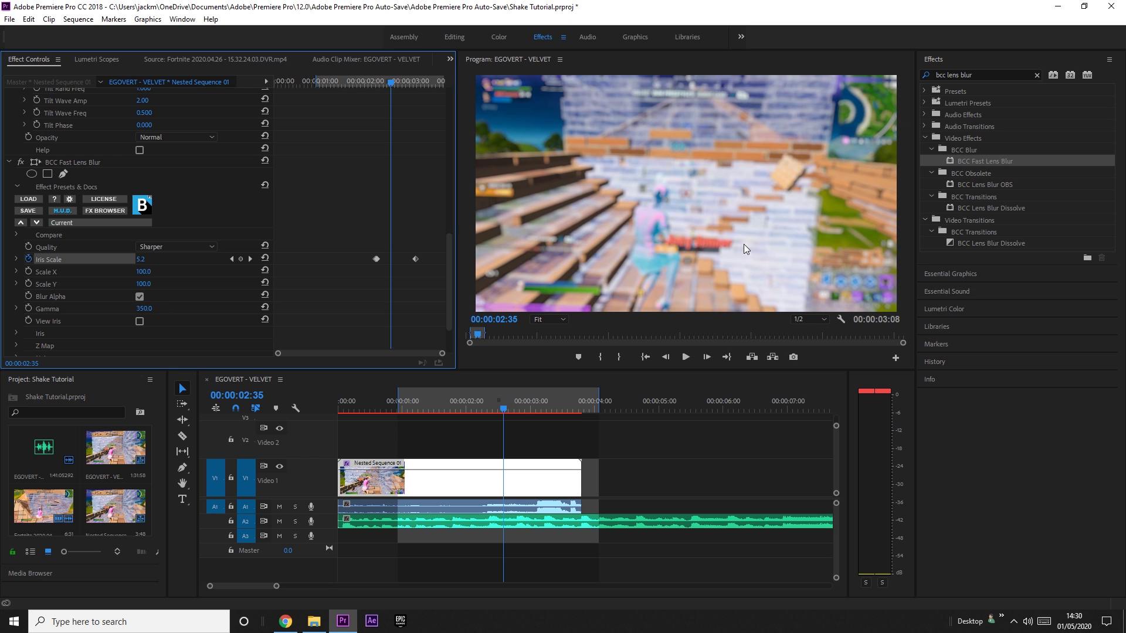
Step: Play back the sequence from 00:00:01:19 to preview the lens blur on the shot
{"action": "left_click_drag", "start_coordinate": [503, 405], "coordinate": [425, 408]}
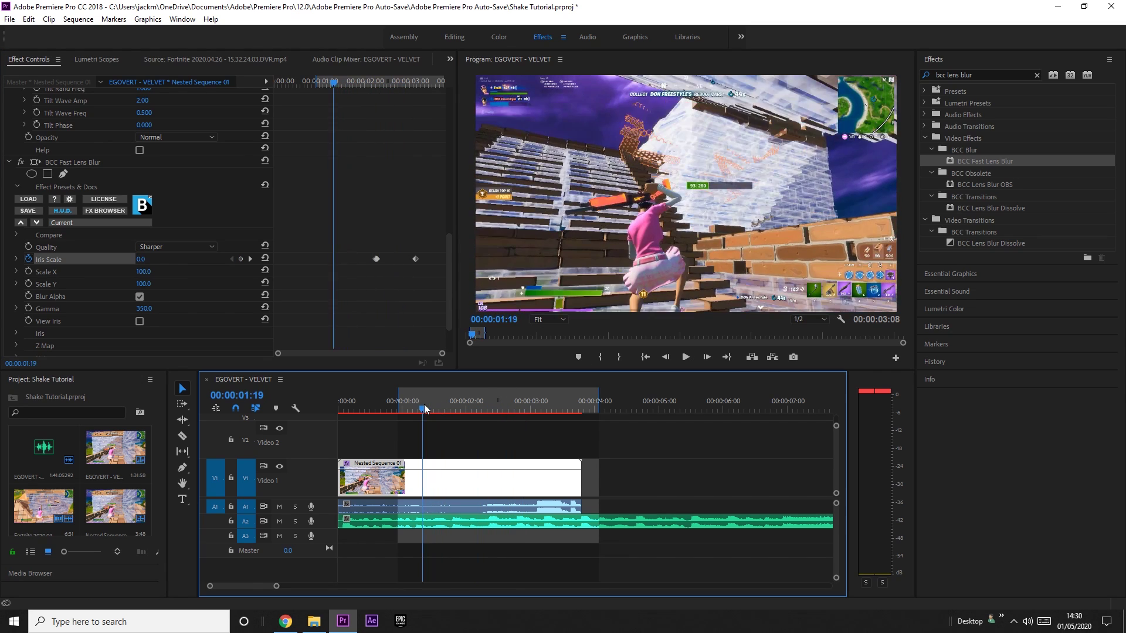
{"action": "key", "text": "space"}
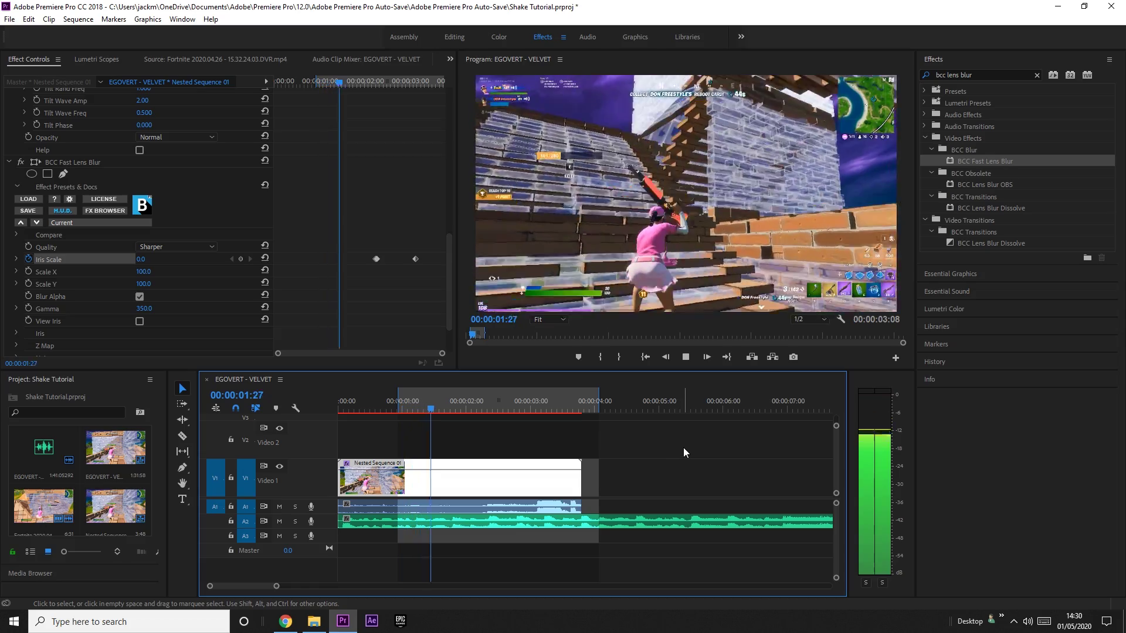
{"action": "left_click_drag", "start_coordinate": [523, 403], "coordinate": [469, 394]}
{"action": "scroll", "coordinate": [160, 290], "scroll_direction": "down", "scroll_amount": 2}
{"action": "scroll", "coordinate": [162, 294], "scroll_direction": "down", "scroll_amount": 1}
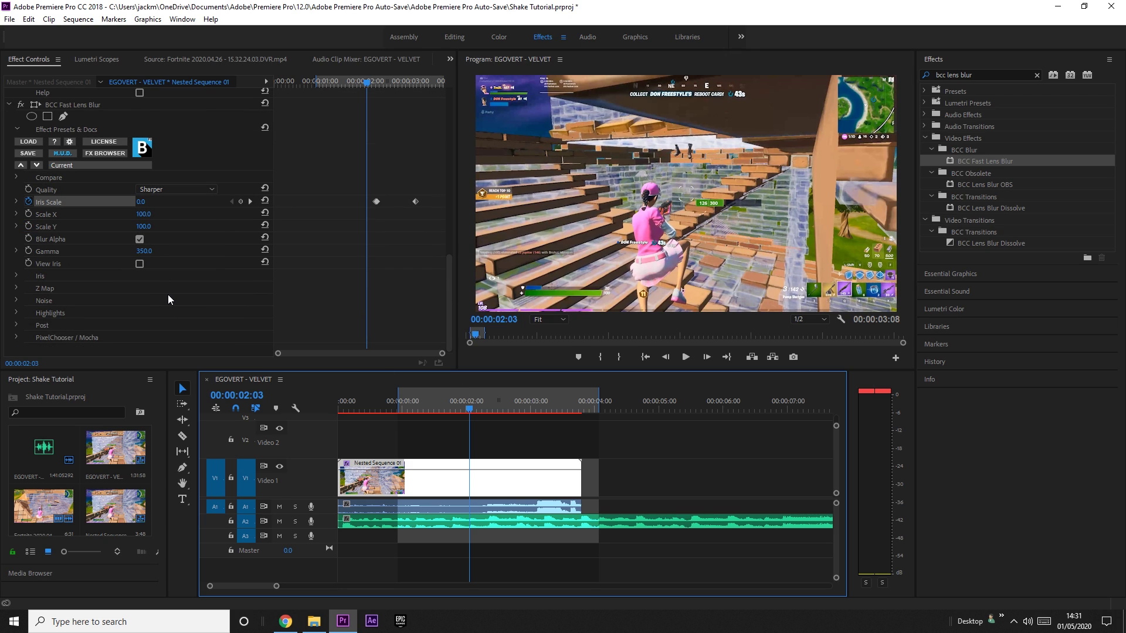
{"action": "left_click", "coordinate": [17, 273]}
{"action": "left_click", "coordinate": [17, 274]}
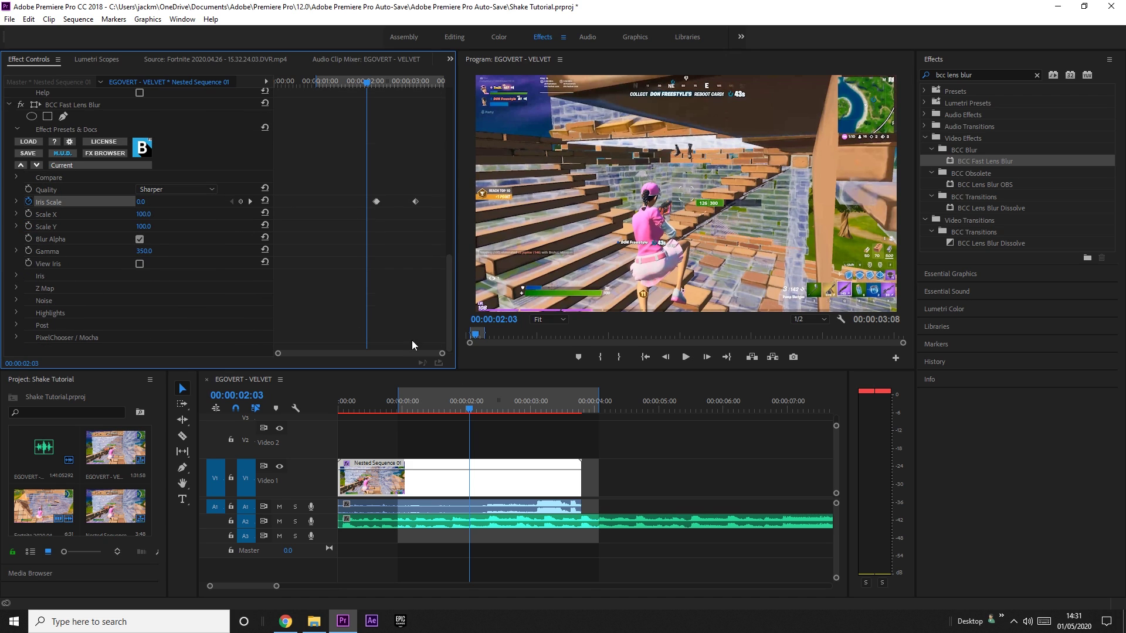